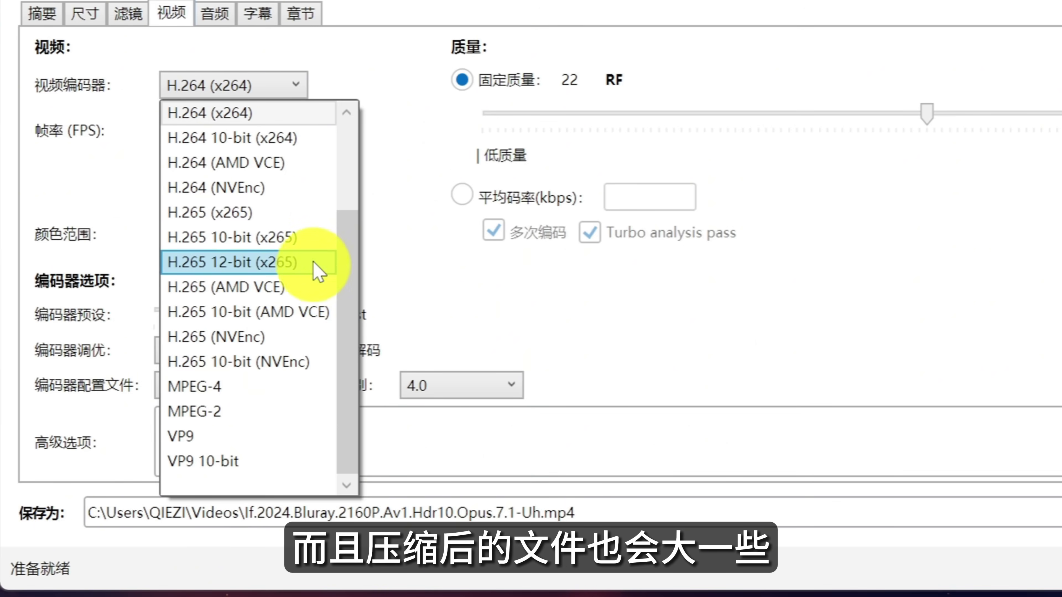
# Set the video encoder to H.265 (x265) and the frame rate to Same as source, with constant quality at RF 22.
pyautogui.click(310, 216)
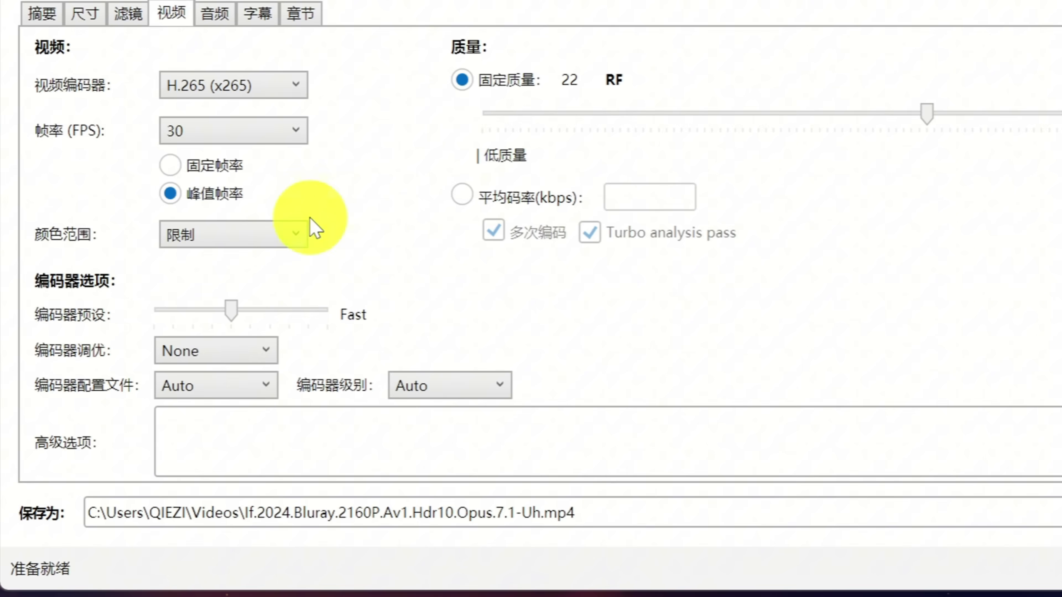
pyautogui.click(298, 133)
pyautogui.moveTo(298, 286); pyautogui.dragTo(300, 155)
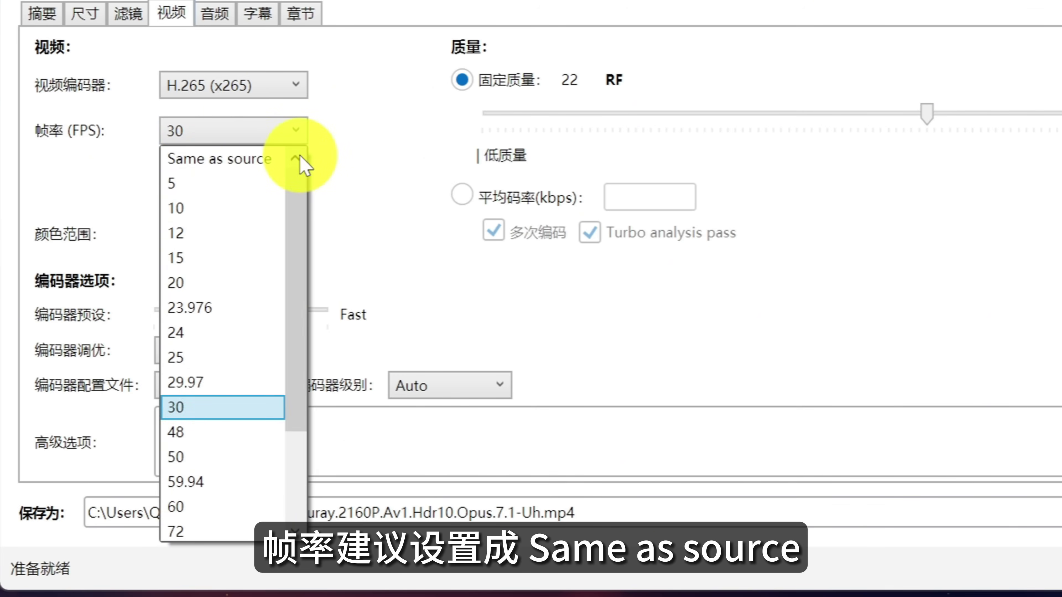
pyautogui.click(268, 165)
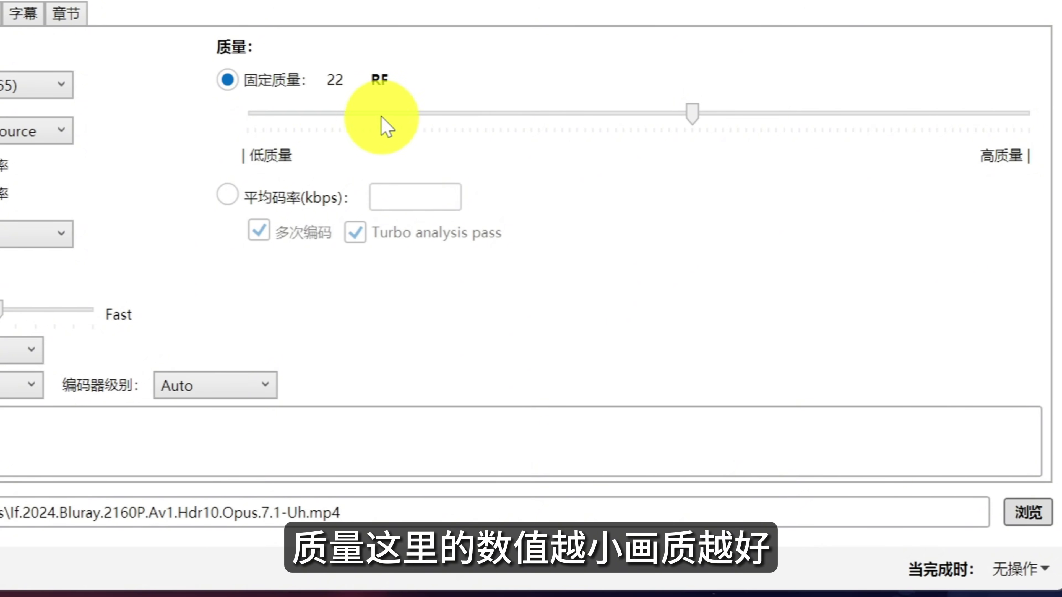
pyautogui.moveTo(386, 128)
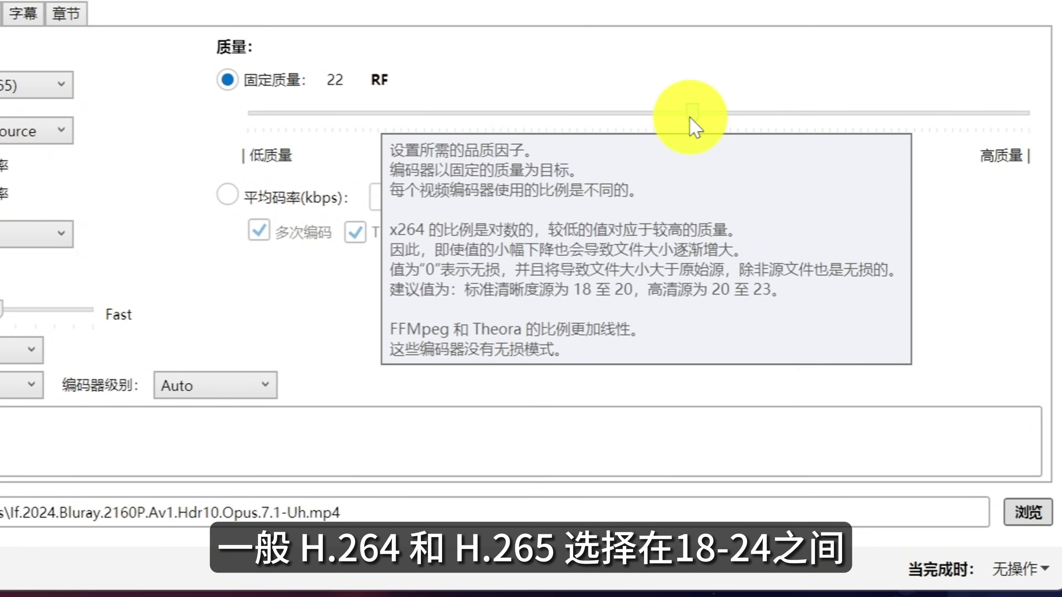
pyautogui.moveTo(691, 119)
pyautogui.mouseDown()
pyautogui.moveTo(733, 121)
pyautogui.moveTo(663, 120)
pyautogui.moveTo(694, 124)
pyautogui.mouseUp()
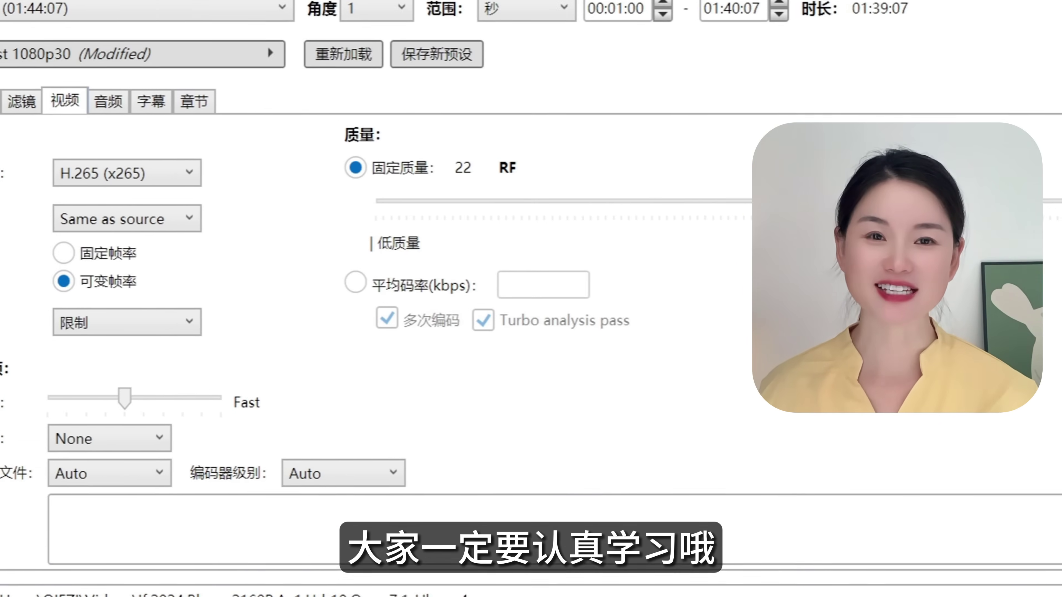
# Add all remaining source audio tracks to the audio list and reload the list to its preset default.
pyautogui.click(112, 109)
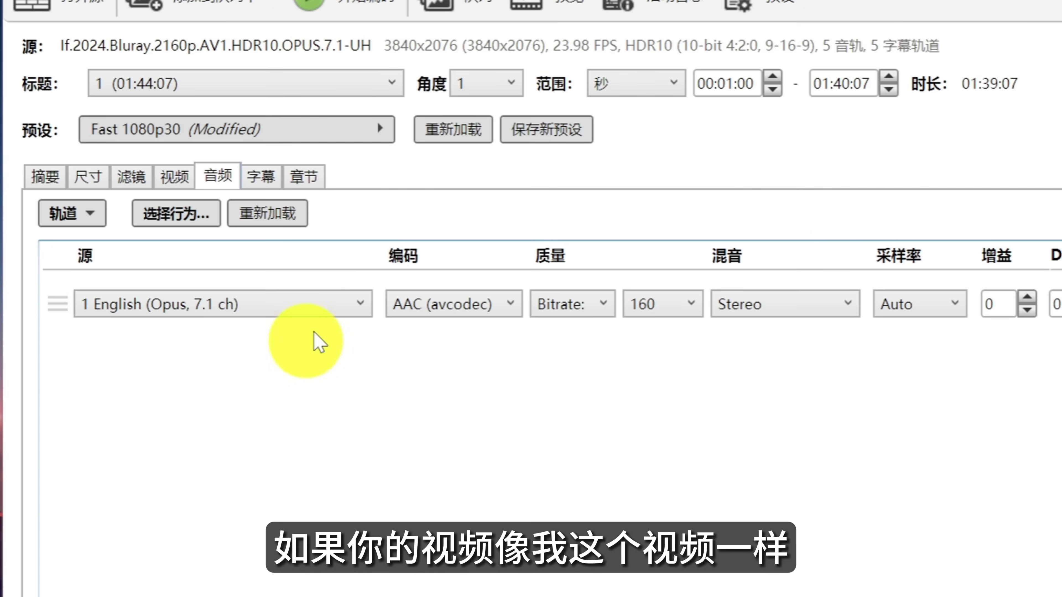
pyautogui.click(348, 304)
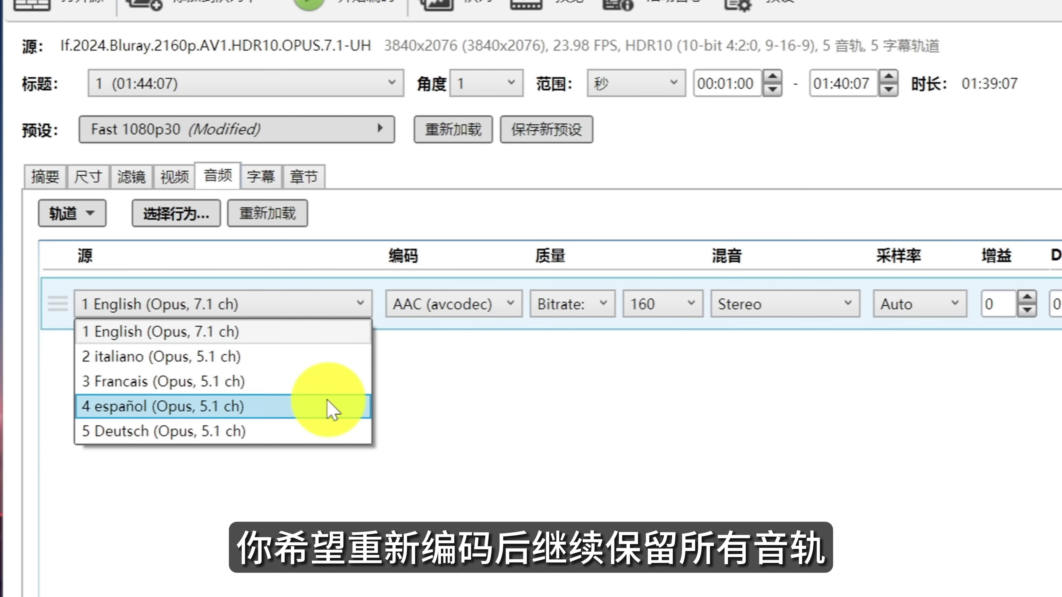
pyautogui.click(72, 213)
pyautogui.click(72, 213)
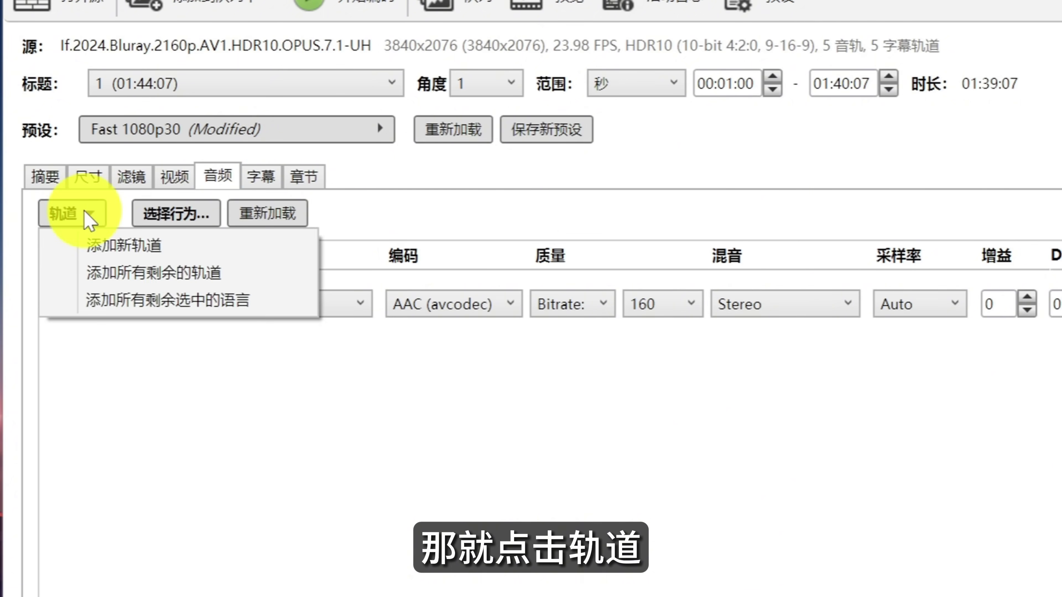
pyautogui.click(151, 271)
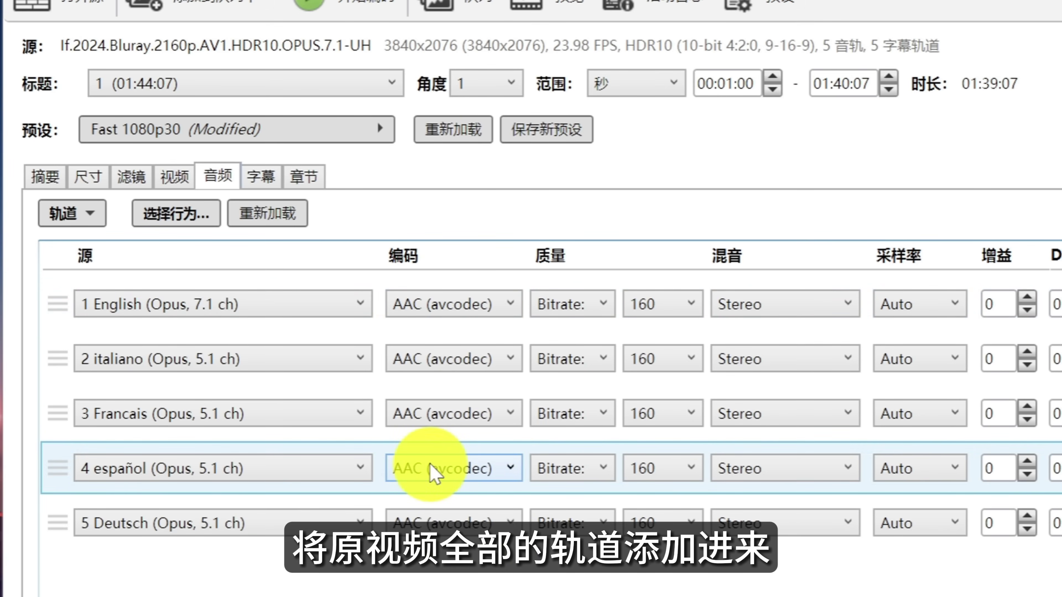
pyautogui.click(280, 213)
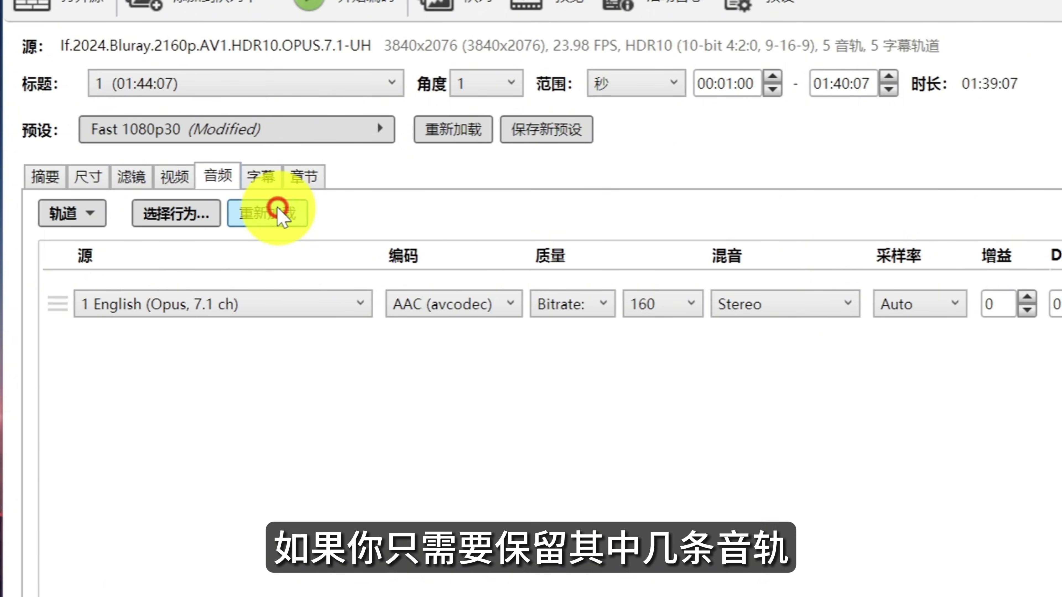
# Add a new audio track with source 2 italiano (Opus, 5.1 ch) and set the English track's codec to Opus Passthru.
pyautogui.click(87, 218)
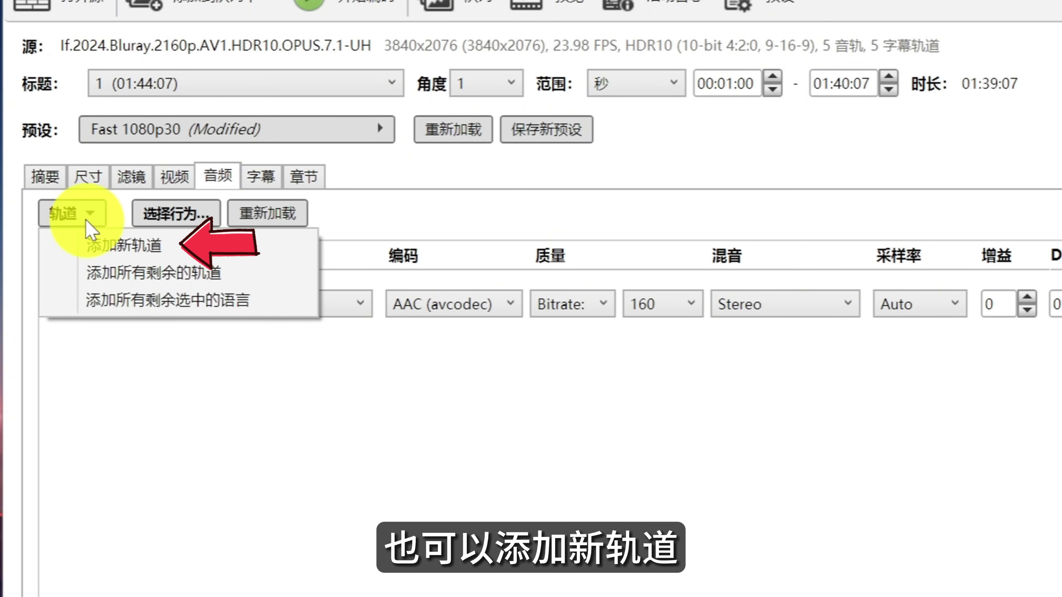
pyautogui.click(96, 243)
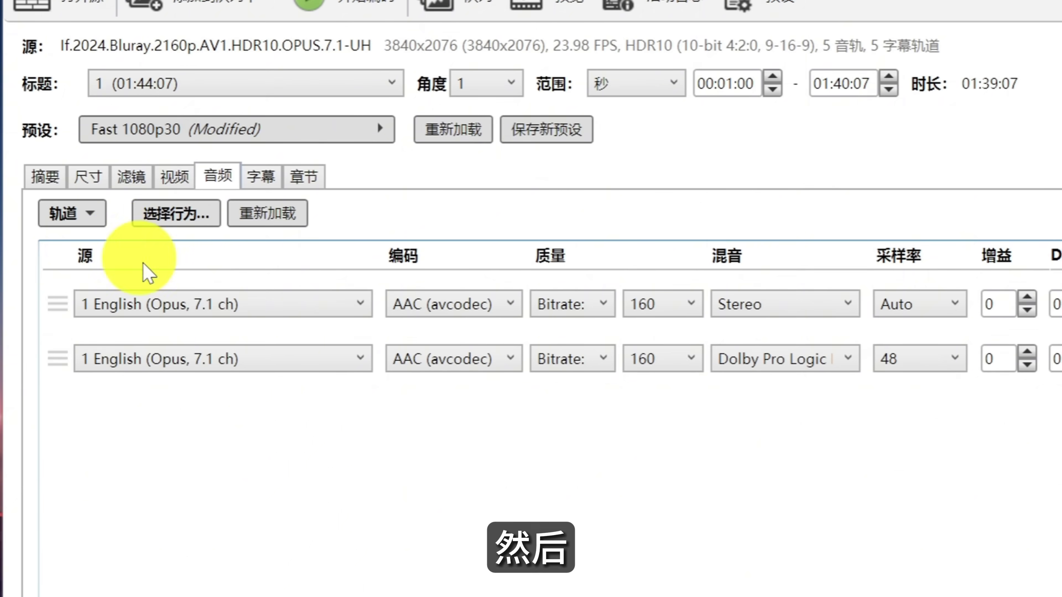
pyautogui.click(245, 360)
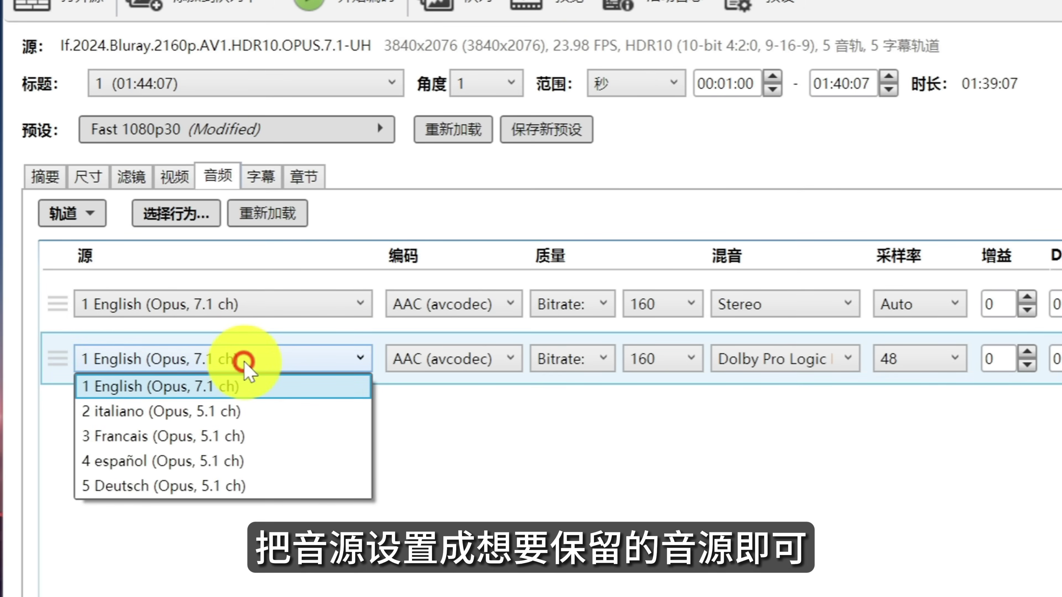
pyautogui.click(247, 408)
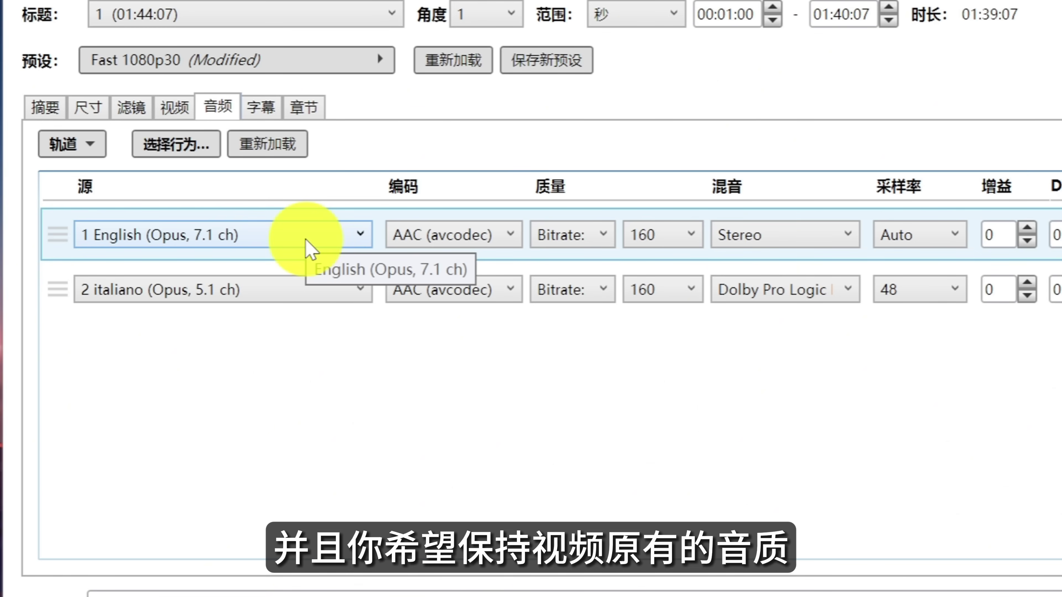
pyautogui.click(505, 239)
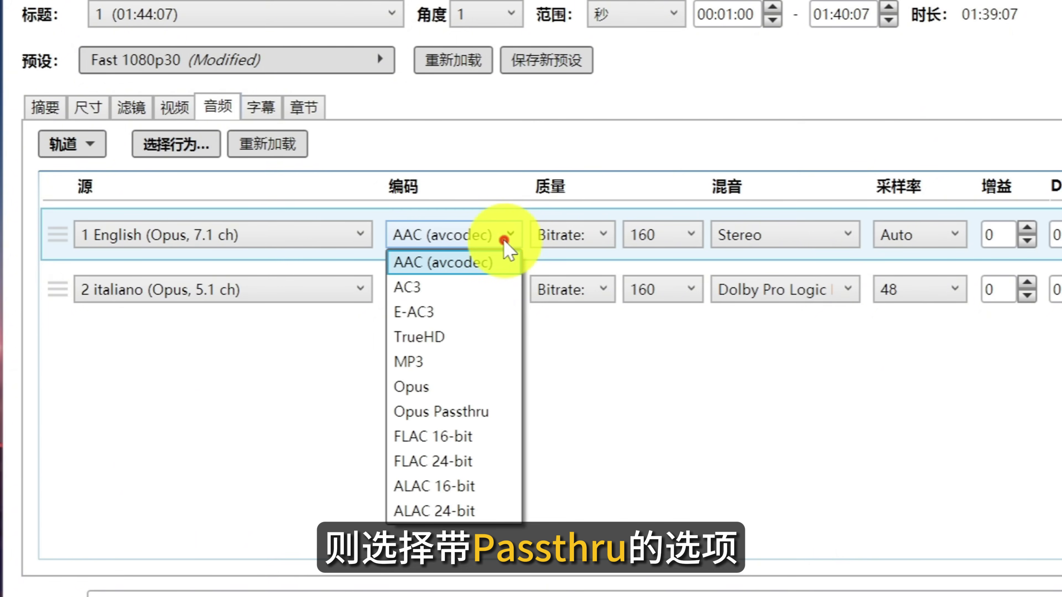
pyautogui.click(500, 414)
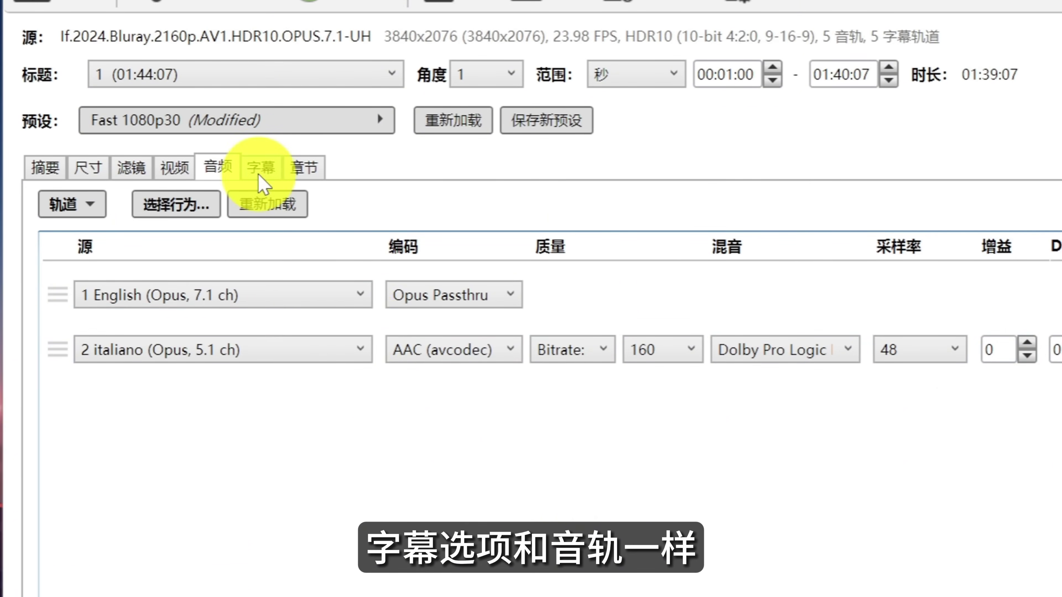
# Try to add all remaining subtitle tracks with the MP4 output format.
pyautogui.click(259, 114)
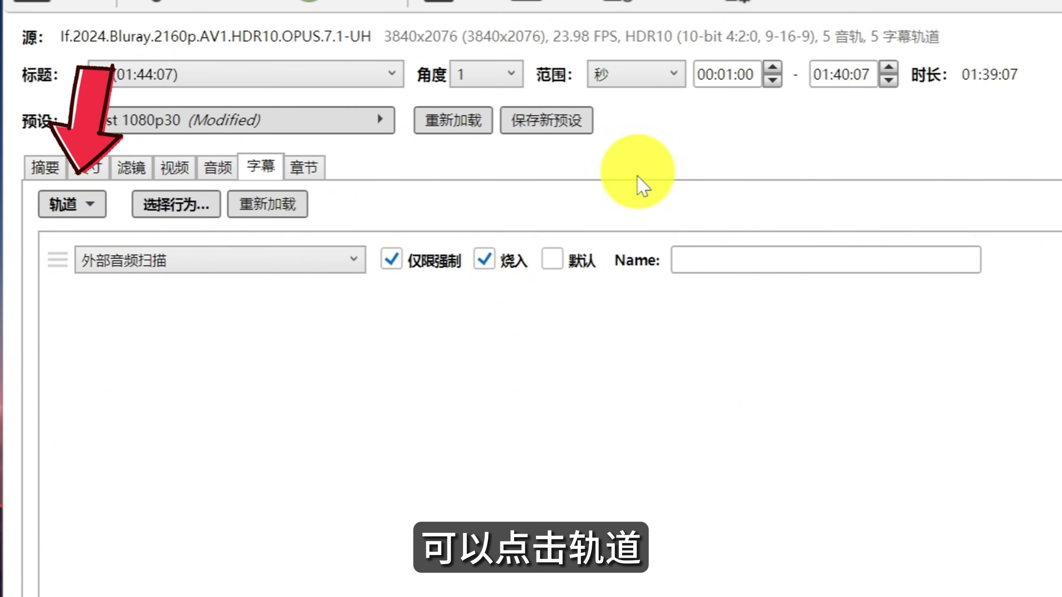
pyautogui.click(72, 204)
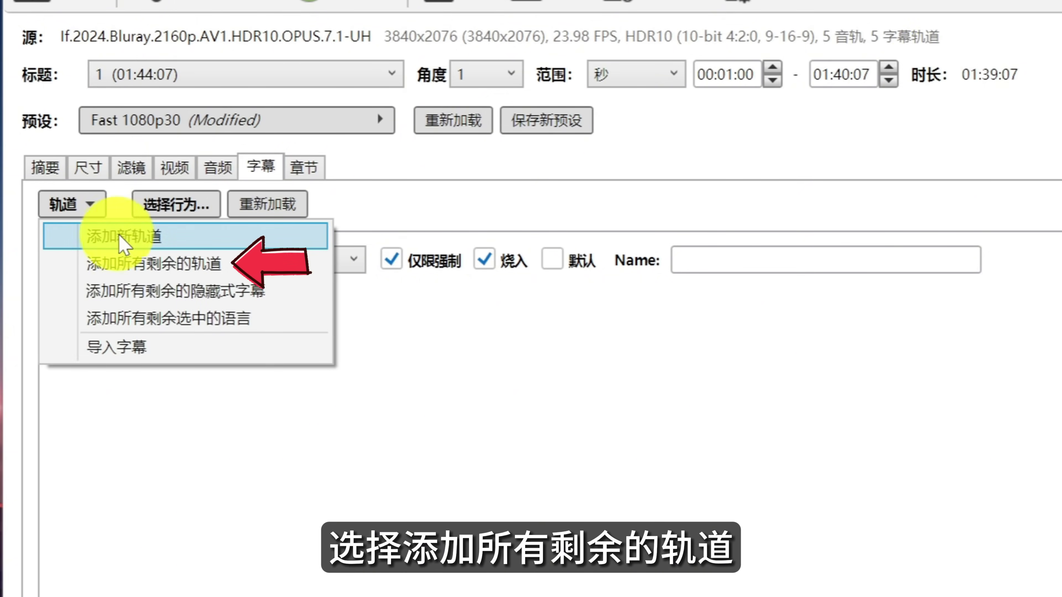
pyautogui.click(131, 256)
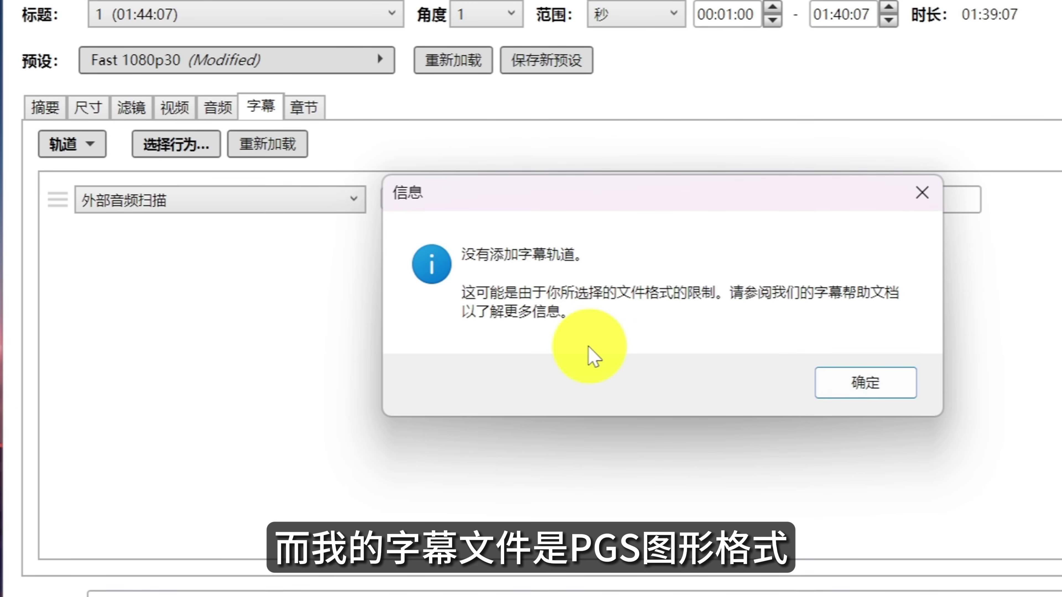
pyautogui.click(865, 386)
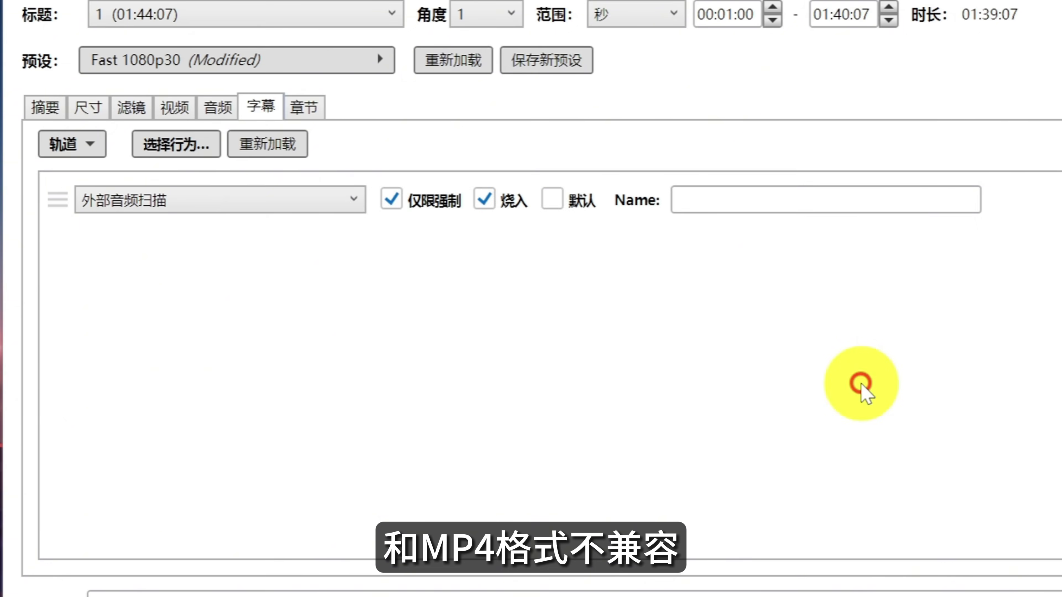
# Change the output container format to MKV.
pyautogui.click(37, 110)
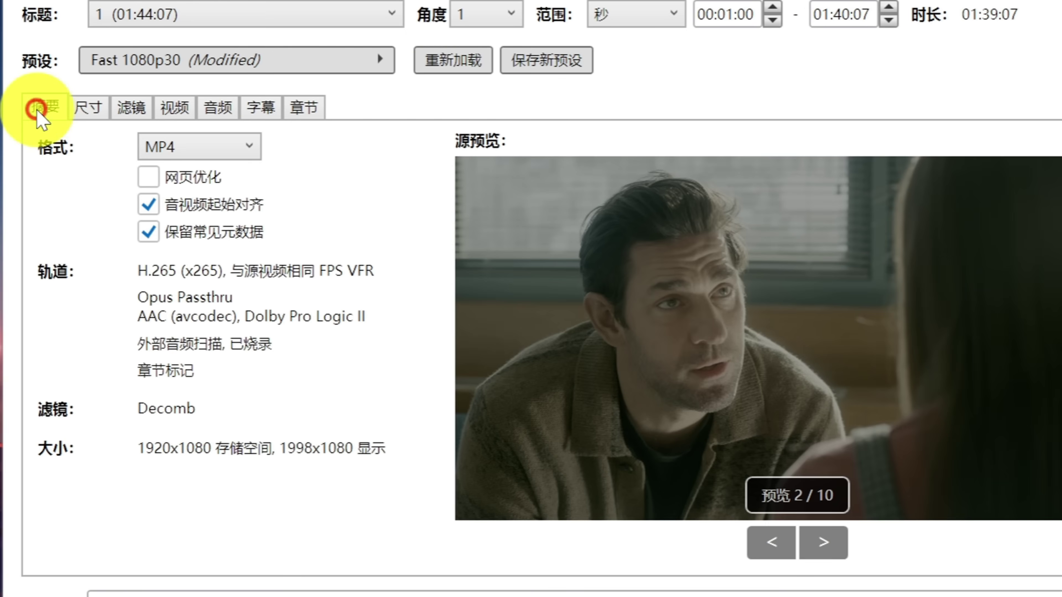
pyautogui.click(230, 147)
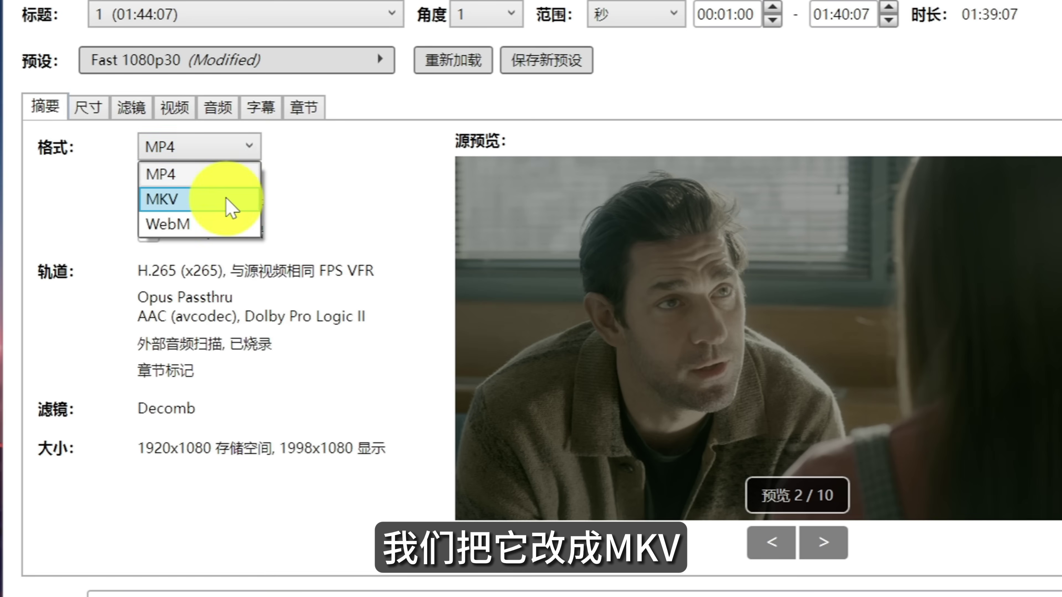
pyautogui.click(228, 200)
# Add all remaining source subtitle tracks to the subtitle list.
pyautogui.click(256, 109)
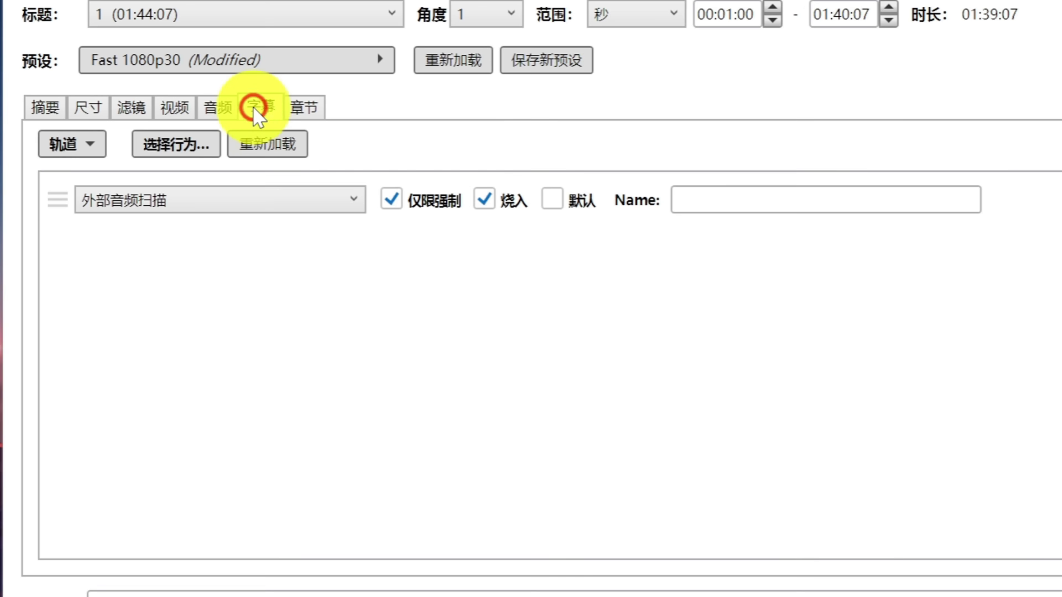
pyautogui.click(89, 144)
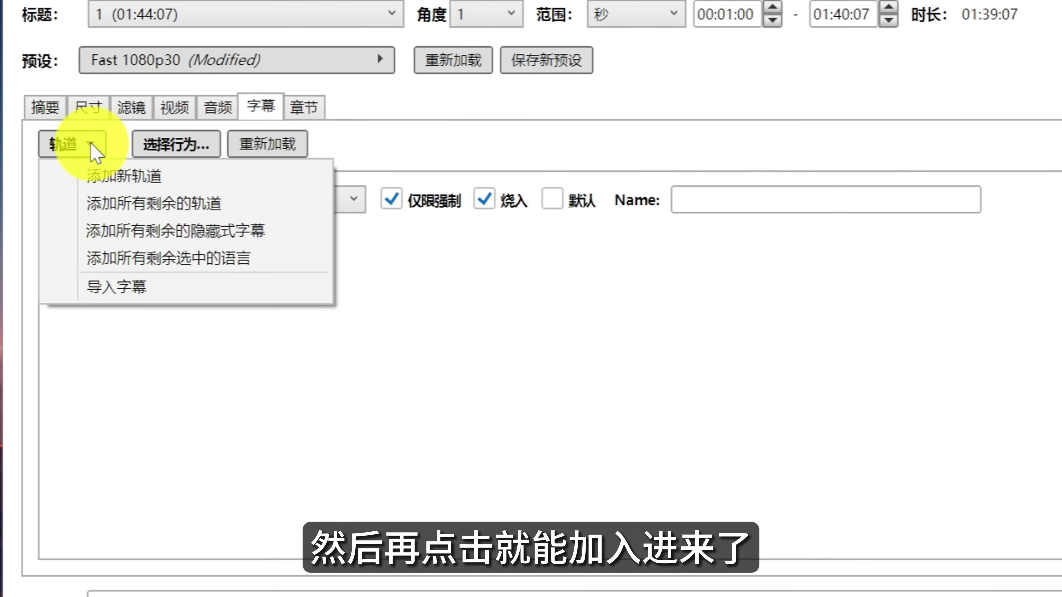
pyautogui.click(157, 205)
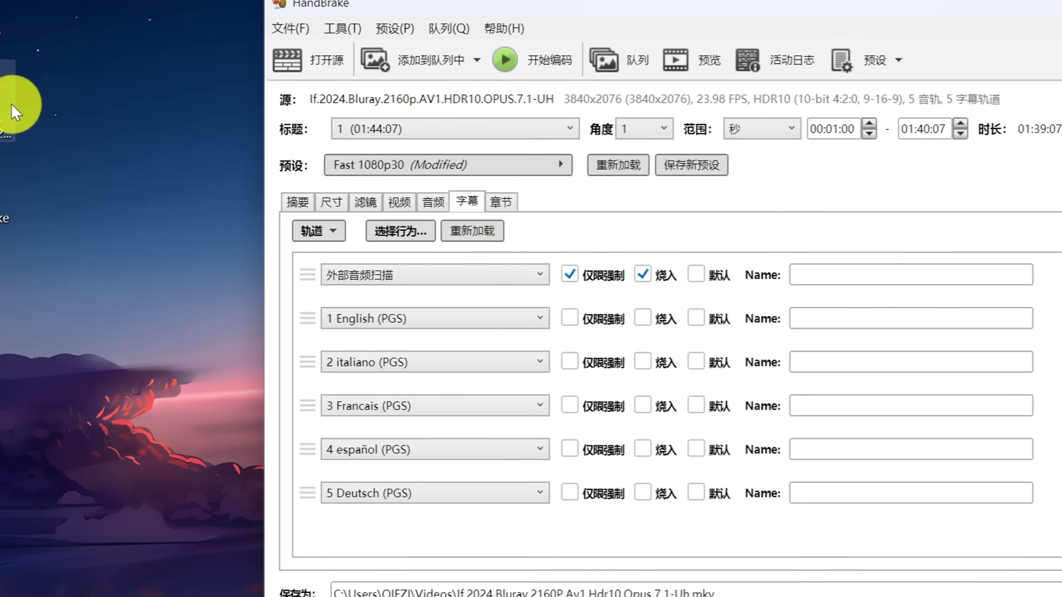
# Import the external Simplified Chinese (简) SRT file of 神秘友友.IF.2024.720p.10bit.WEBRip.x265 as a subtitle track.
pyautogui.doubleClick(44, 111)
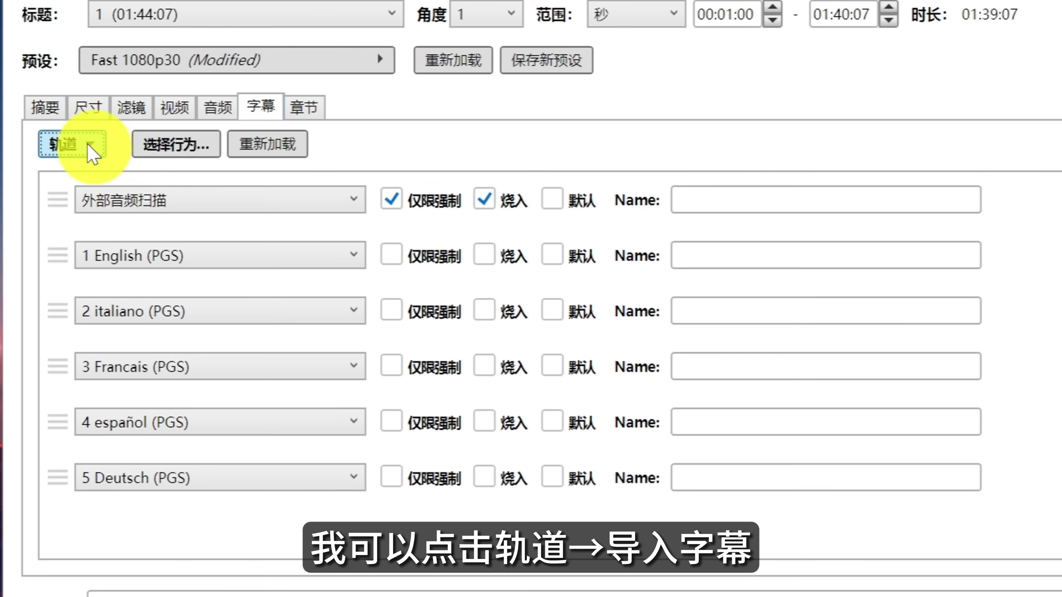
pyautogui.click(359, 245)
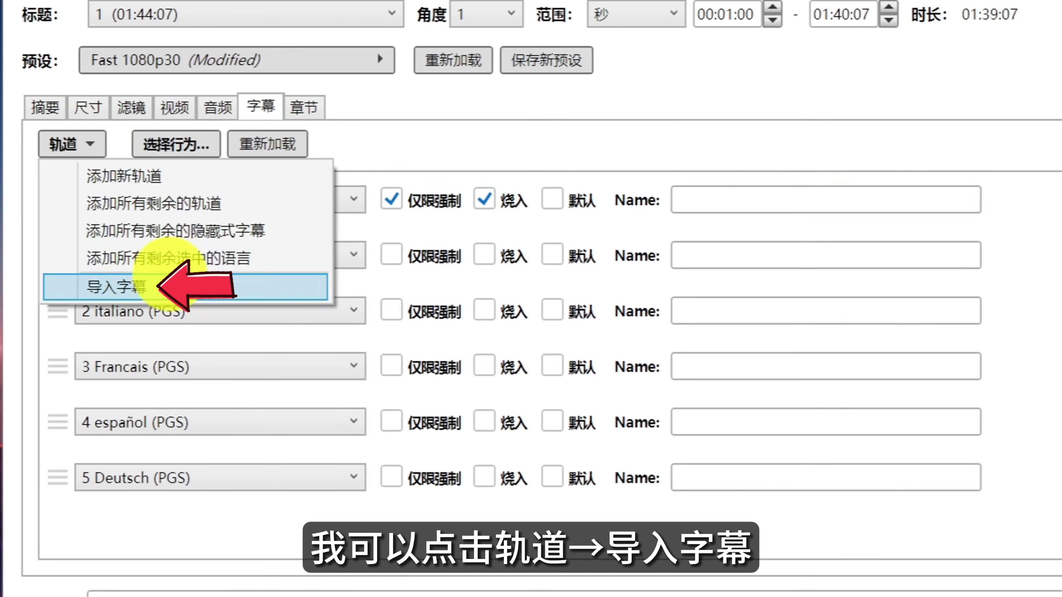
pyautogui.click(161, 286)
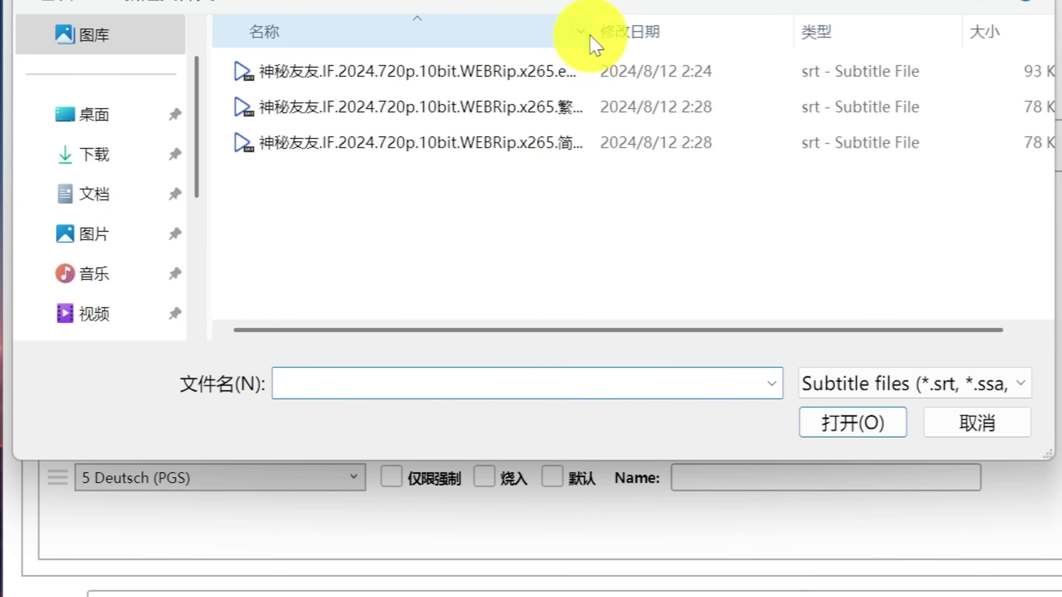
pyautogui.moveTo(596, 34); pyautogui.dragTo(706, 38)
pyautogui.doubleClick(567, 142)
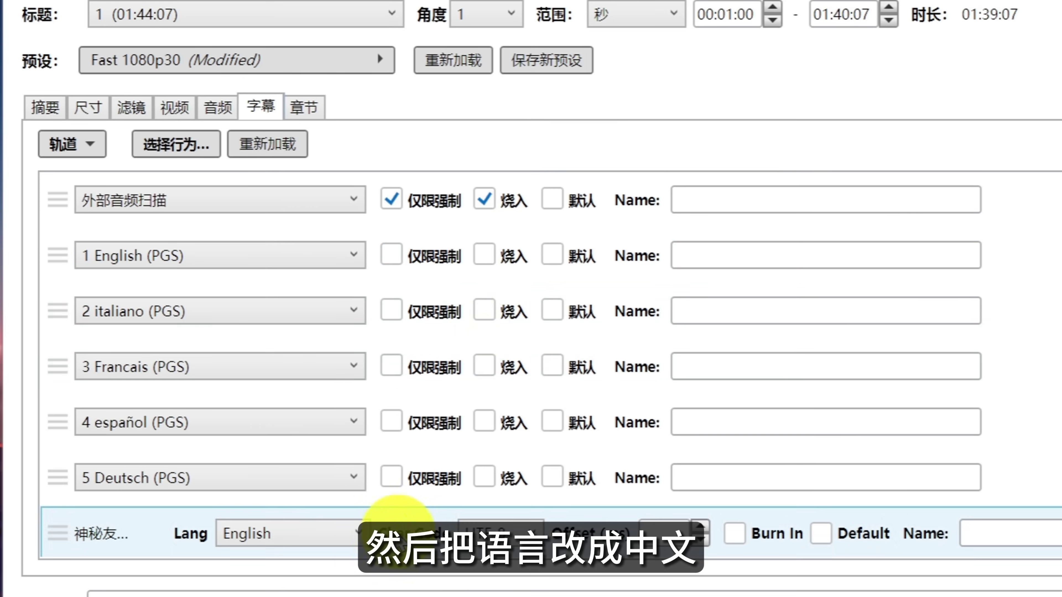
# Set the imported subtitle track's language to 中文 (Chinese).
pyautogui.click(359, 533)
pyautogui.scroll(-1, 391, 486)
pyautogui.scroll(8, 391, 385)
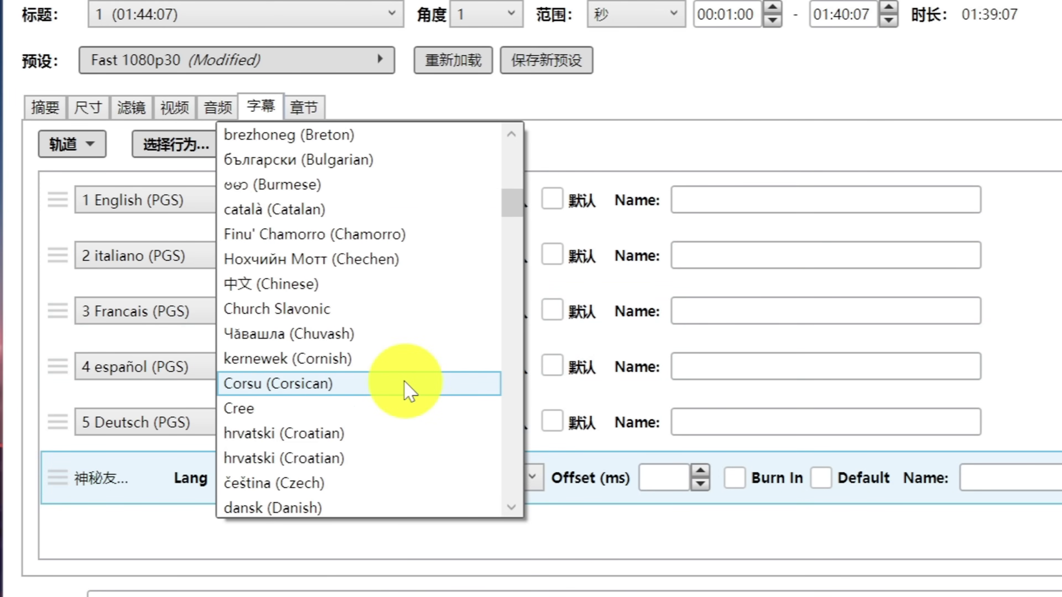
pyautogui.click(339, 360)
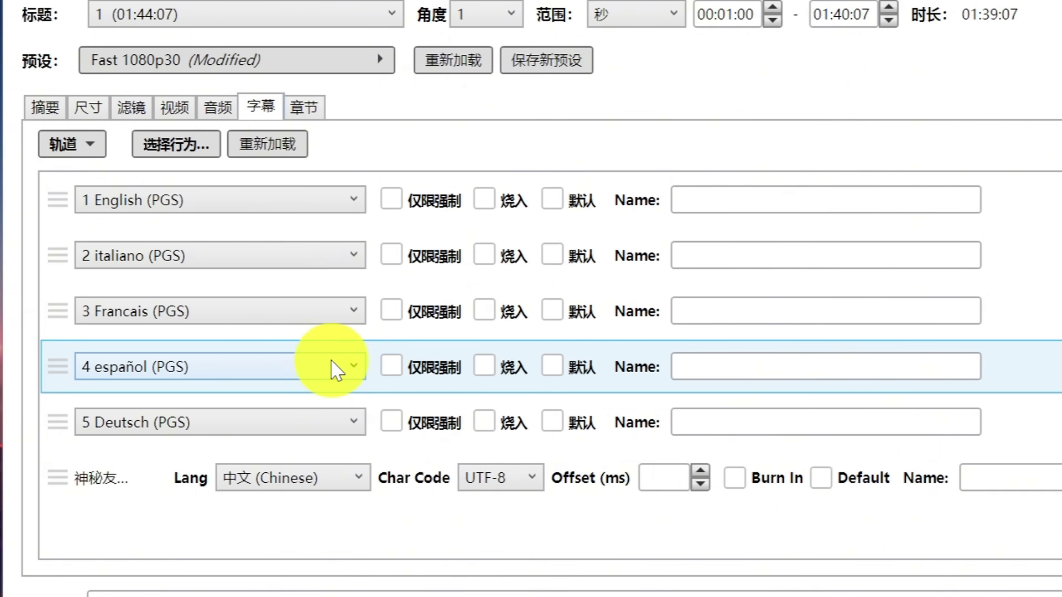
# Name the imported Chinese subtitle track 简体中文 and mark it as the default subtitle.
pyautogui.click(1024, 478)
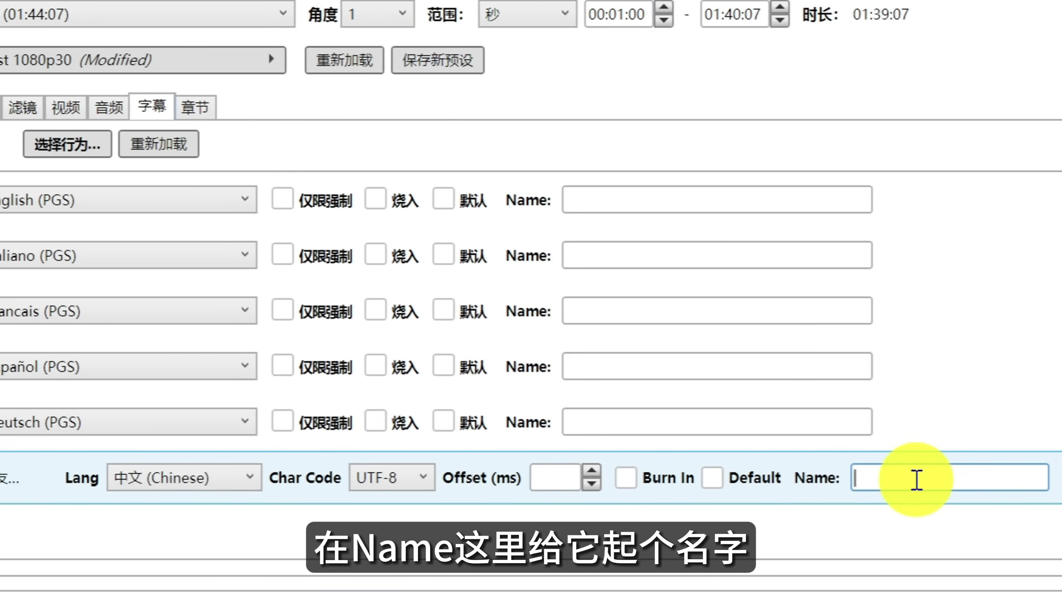
pyautogui.write('简体中文')
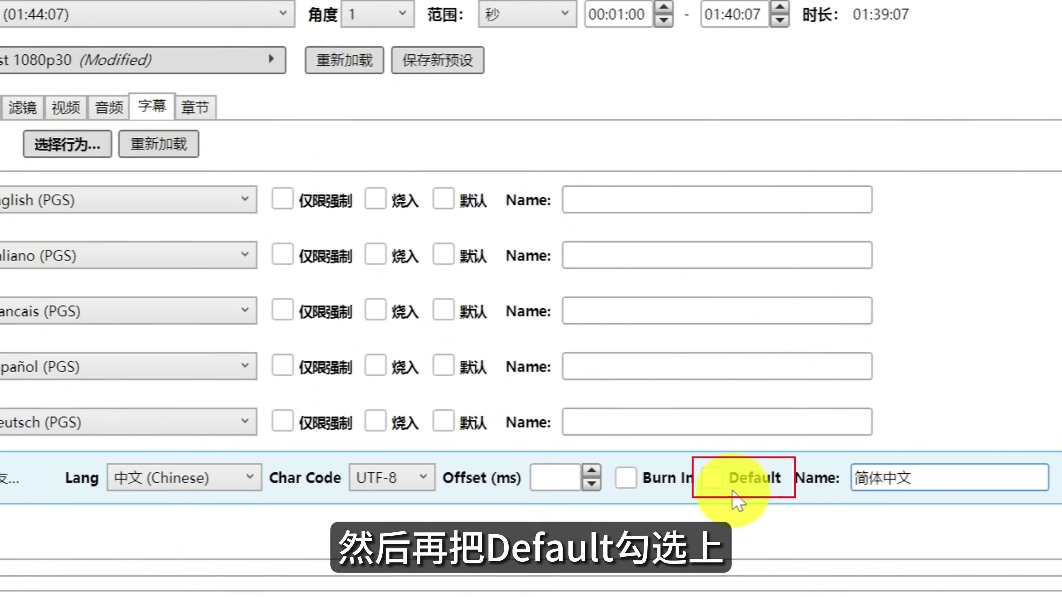
pyautogui.click(721, 481)
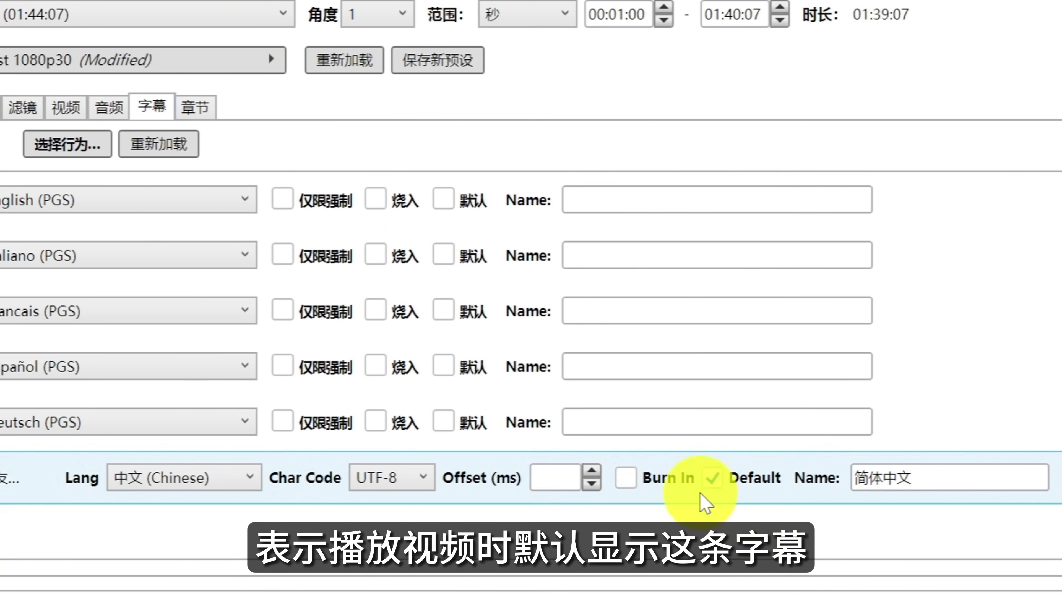
# Switch the default subtitle to Deutsch, español and finally the Francais track.
pyautogui.click(444, 422)
pyautogui.click(446, 368)
pyautogui.click(450, 312)
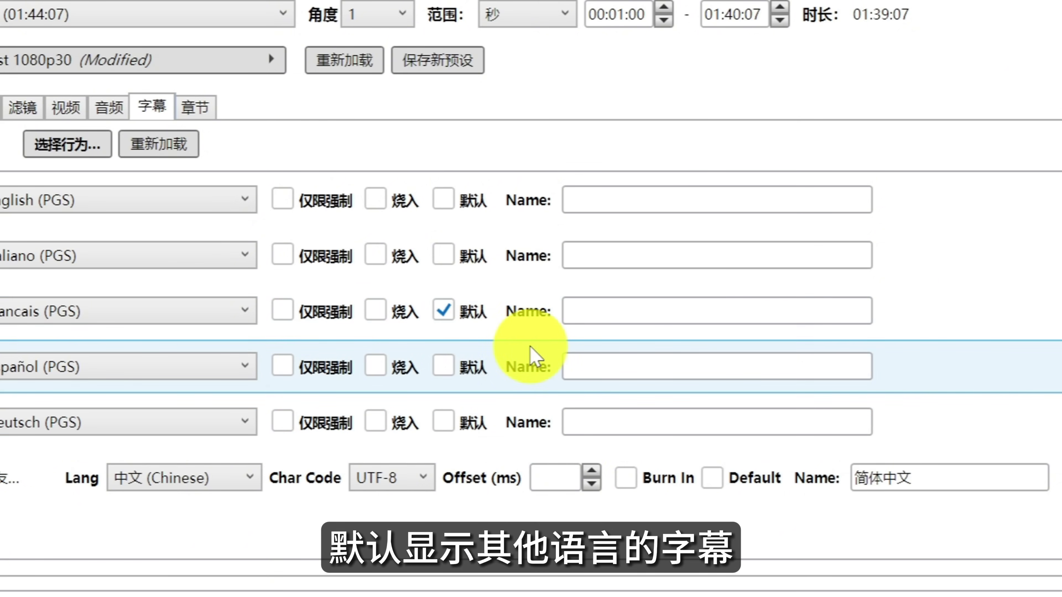
# Clear the default mark from the Francais subtitle and try the burn-in and forced-only options on the Deutsch track.
pyautogui.click(444, 311)
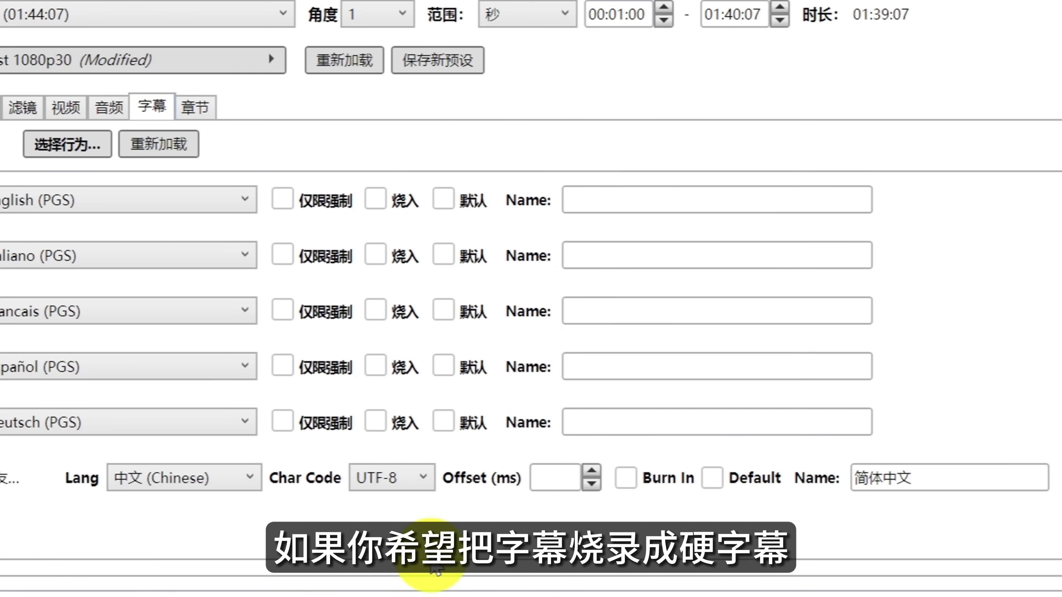
pyautogui.click(376, 420)
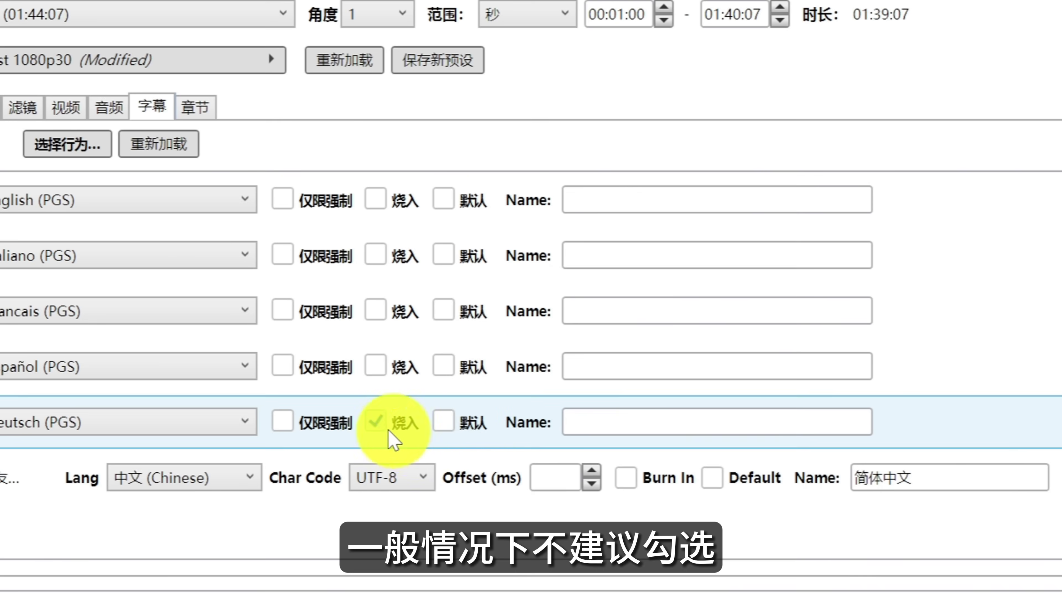
pyautogui.click(374, 422)
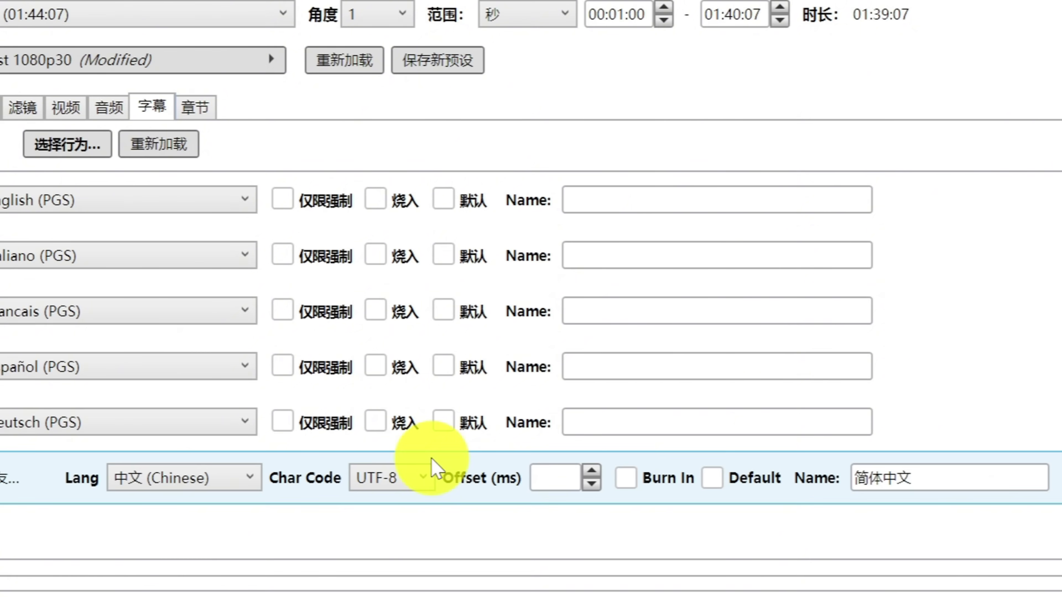
pyautogui.click(280, 424)
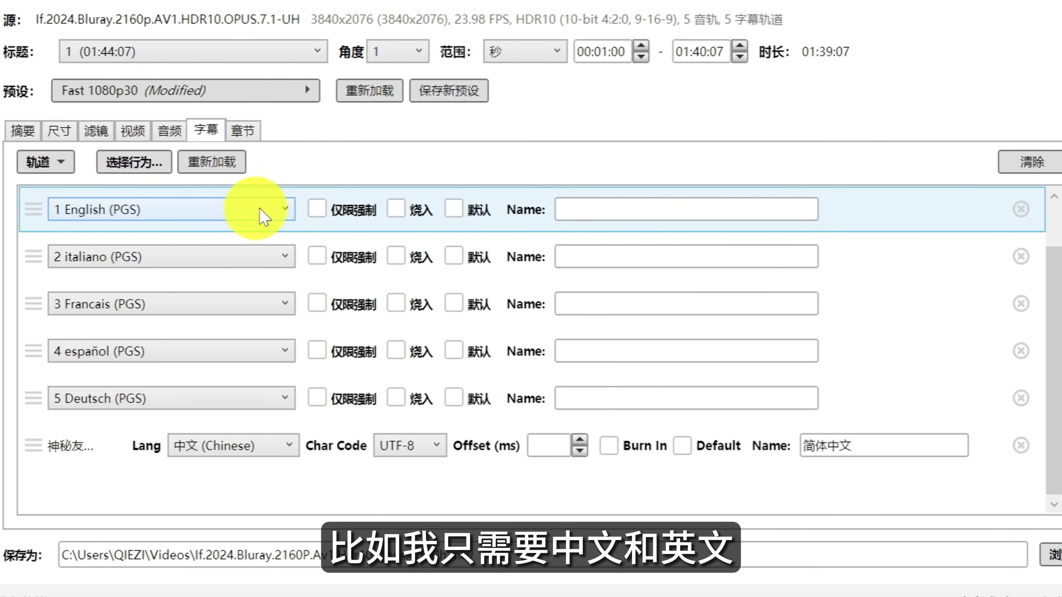
# Remove the italiano, Francais, español and Deutsch subtitle tracks, keeping only the English and imported Chinese ones besides the scan track.
pyautogui.click(1020, 256)
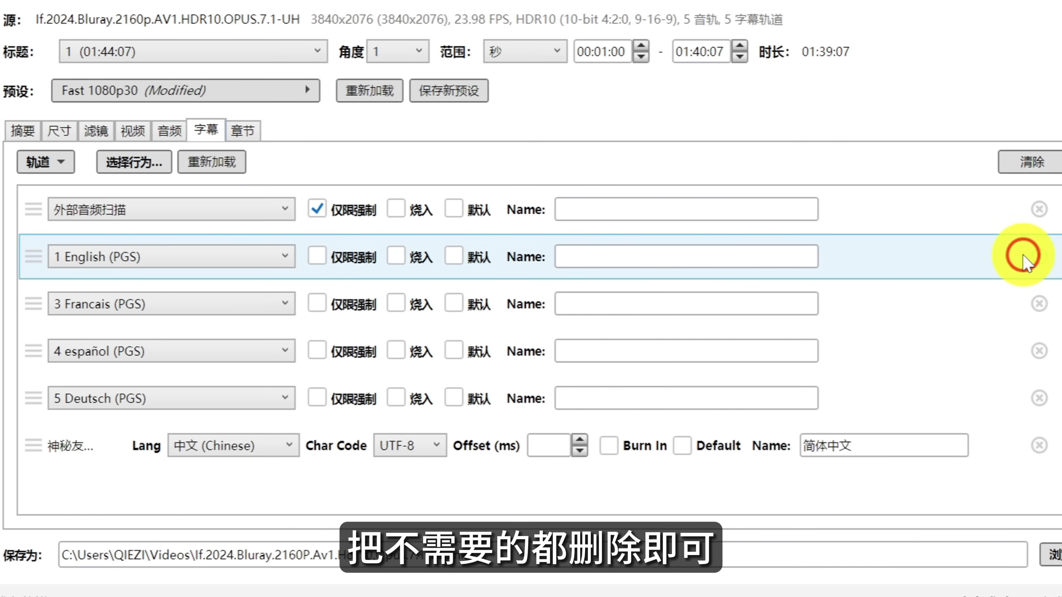
pyautogui.click(1039, 303)
pyautogui.click(1040, 351)
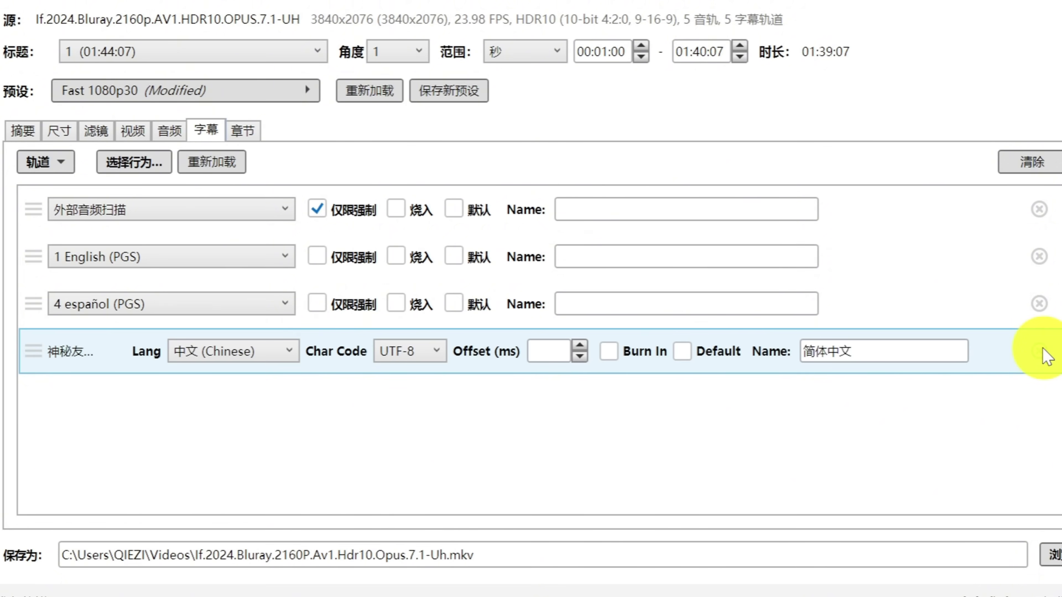
pyautogui.click(1039, 303)
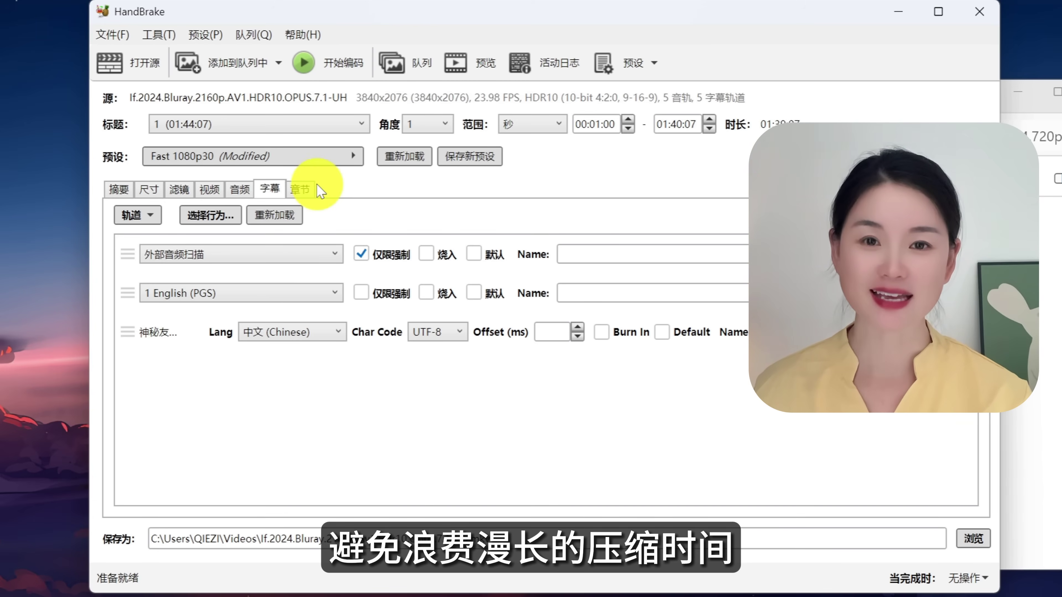
# Open the video preview, move it to the fourth preview position, and set a 10-second duration with an external player.
pyautogui.click(472, 64)
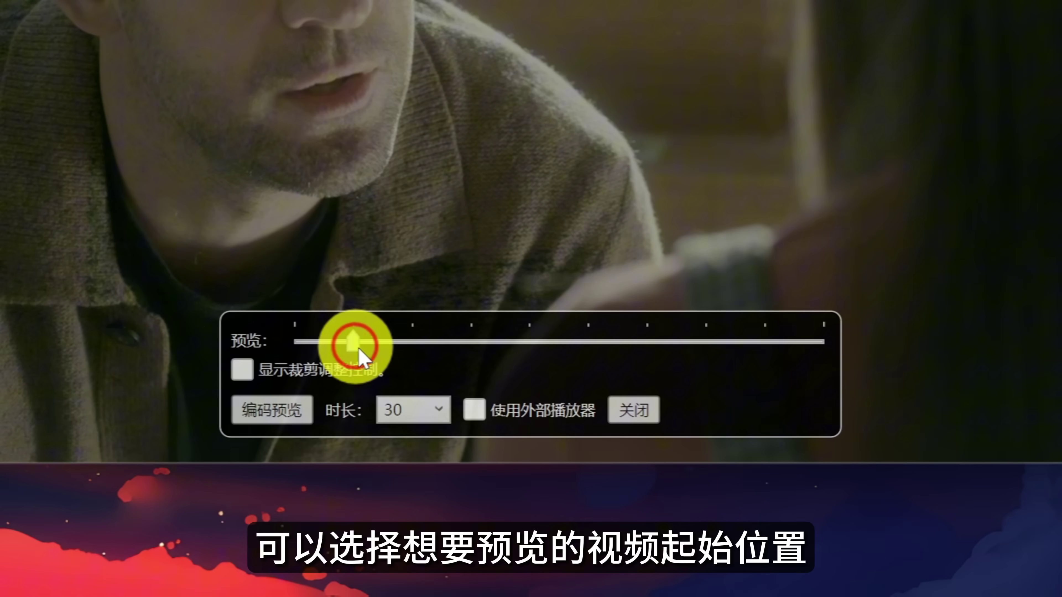
pyautogui.moveTo(359, 350); pyautogui.dragTo(470, 349)
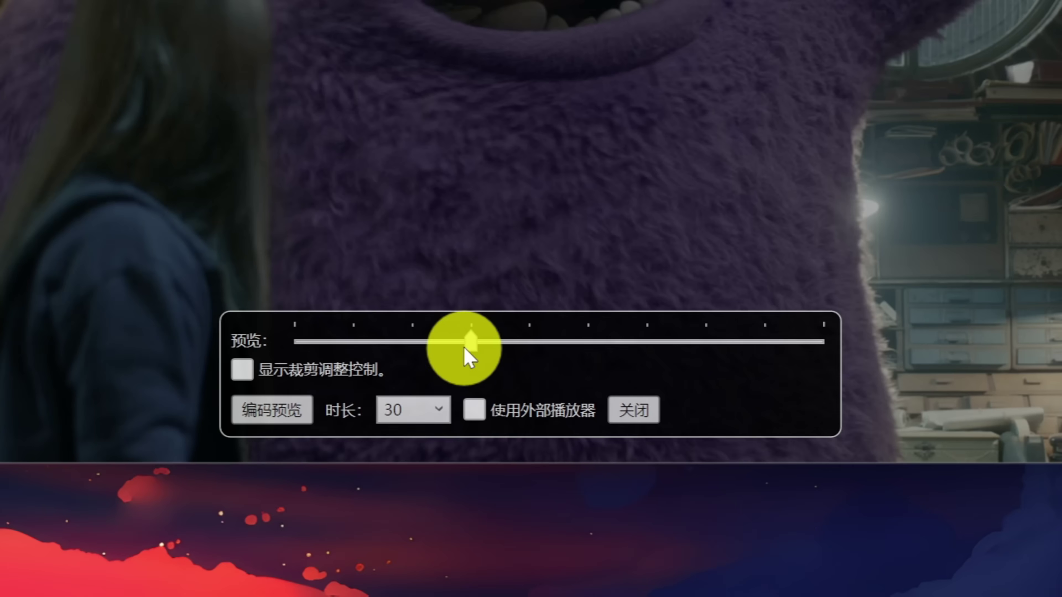
pyautogui.click(438, 402)
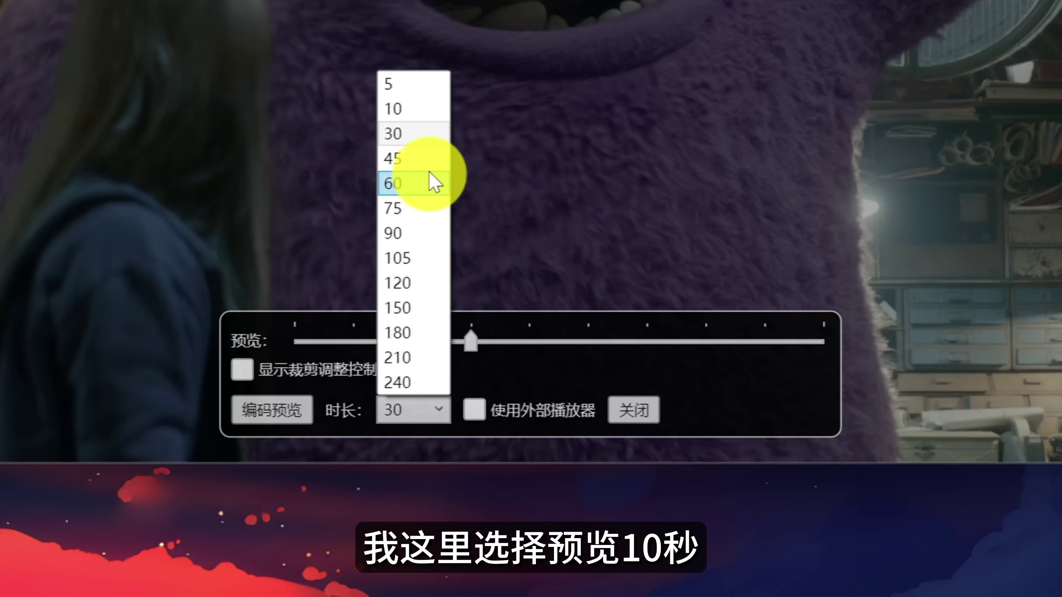
pyautogui.click(422, 109)
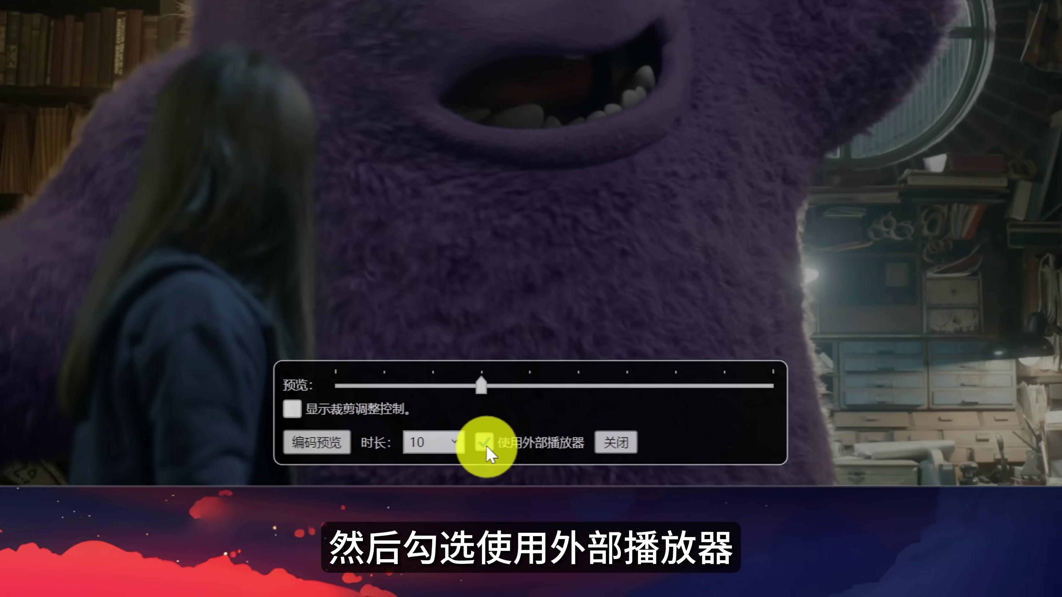
# Encode the preview clip, check it full screen in the external player, and close the preview.
pyautogui.click(400, 505)
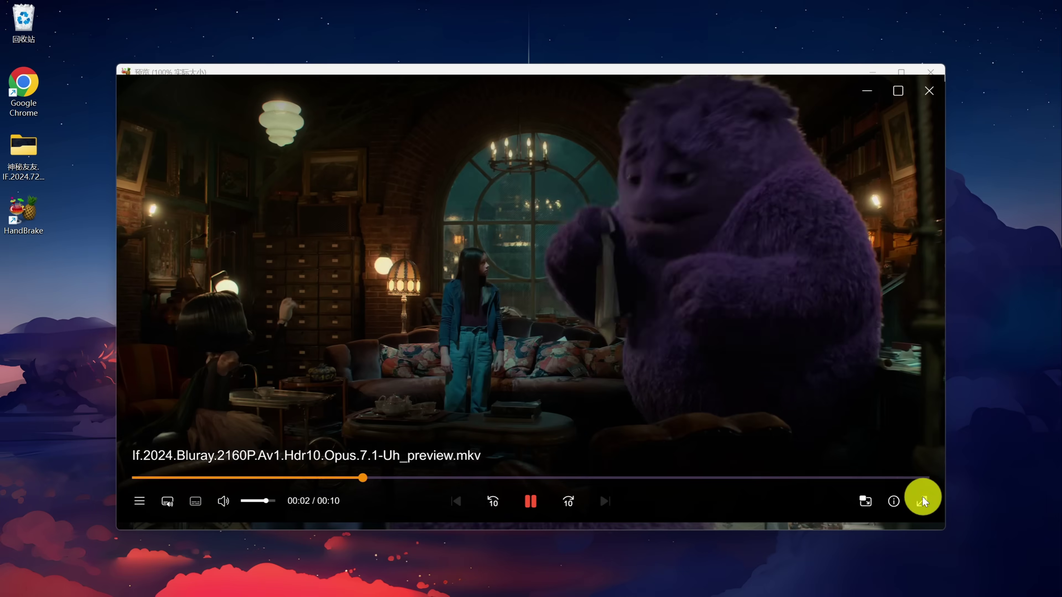
pyautogui.click(921, 499)
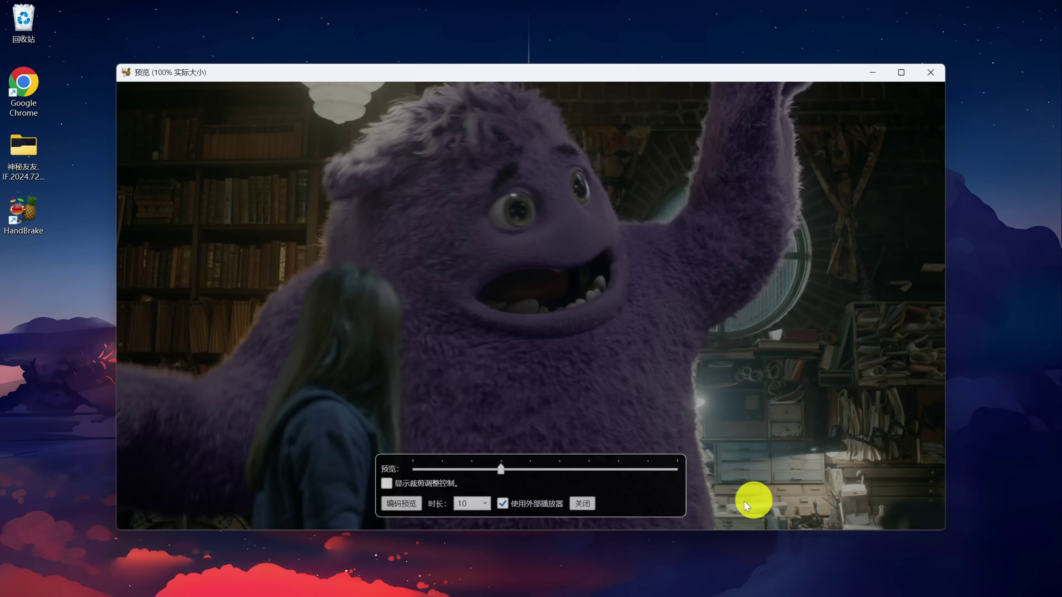
pyautogui.click(584, 505)
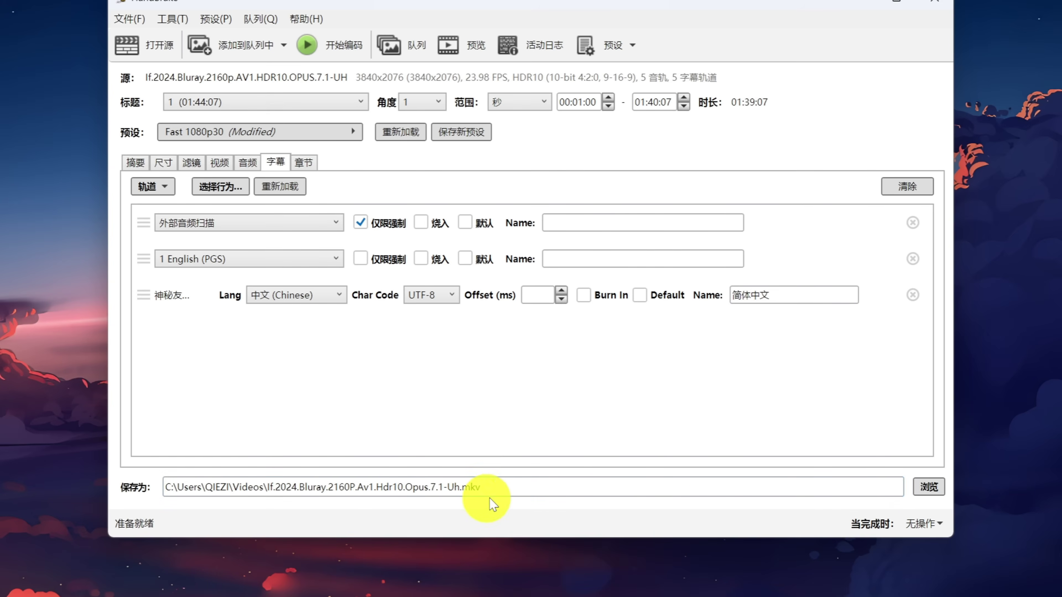
# Change the output location of If.2024.Bluray.2160P.Av1.Hdr10.Opus.7.1-Uh.mkv to the Desktop (桌面).
pyautogui.click(928, 488)
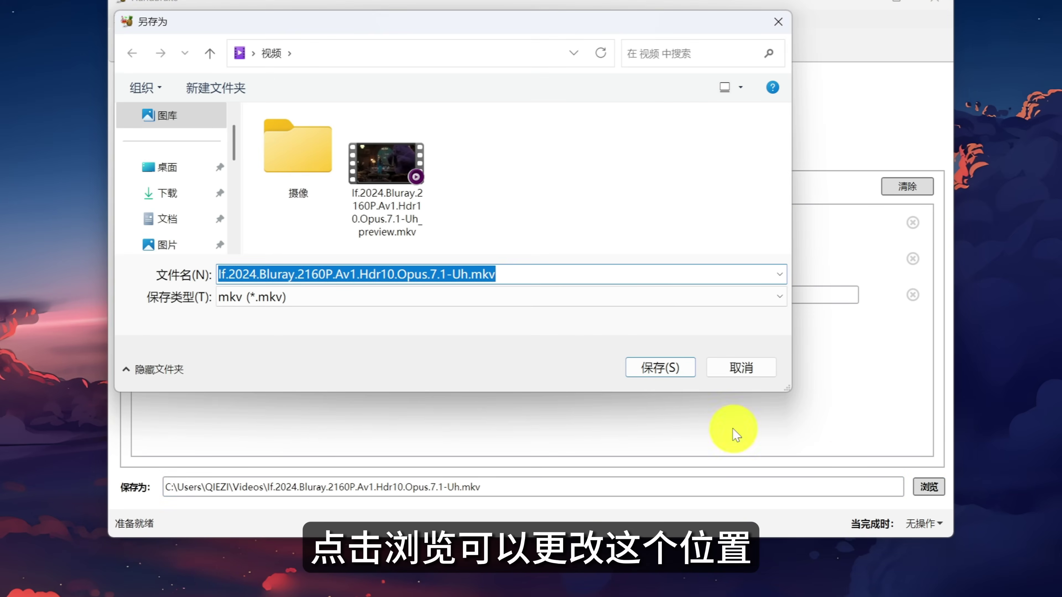
pyautogui.click(182, 170)
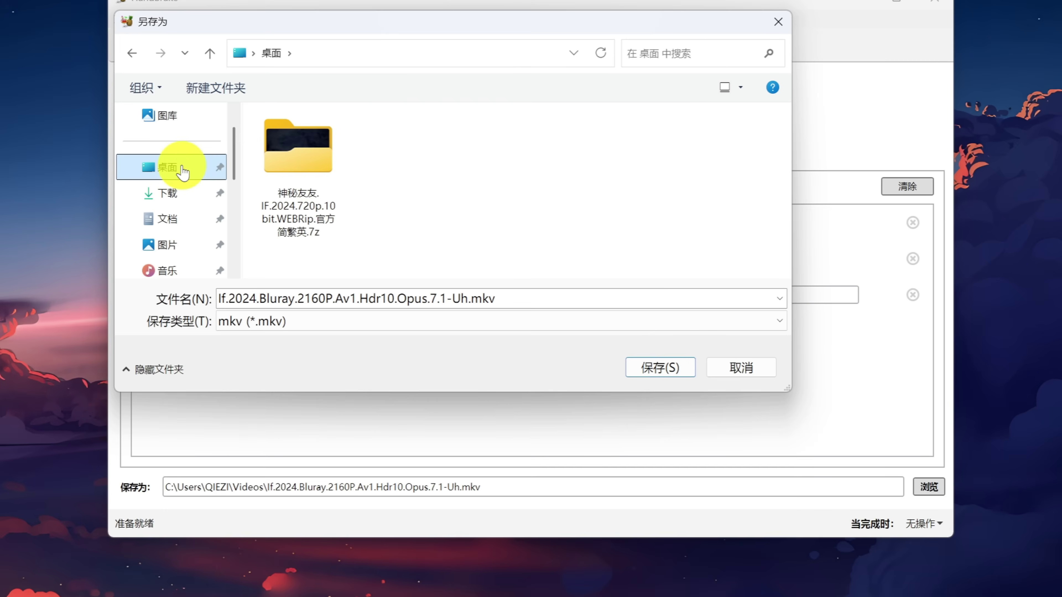
pyautogui.click(660, 369)
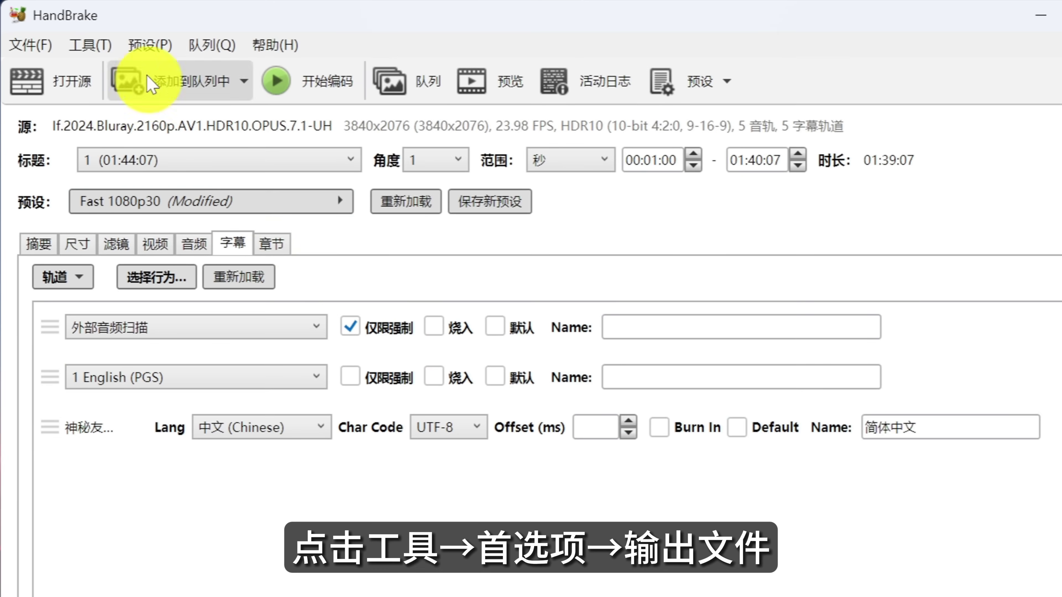
# Set the default output path for automatically named files to the Desktop in the output file (输出文件) preferences.
pyautogui.click(172, 19)
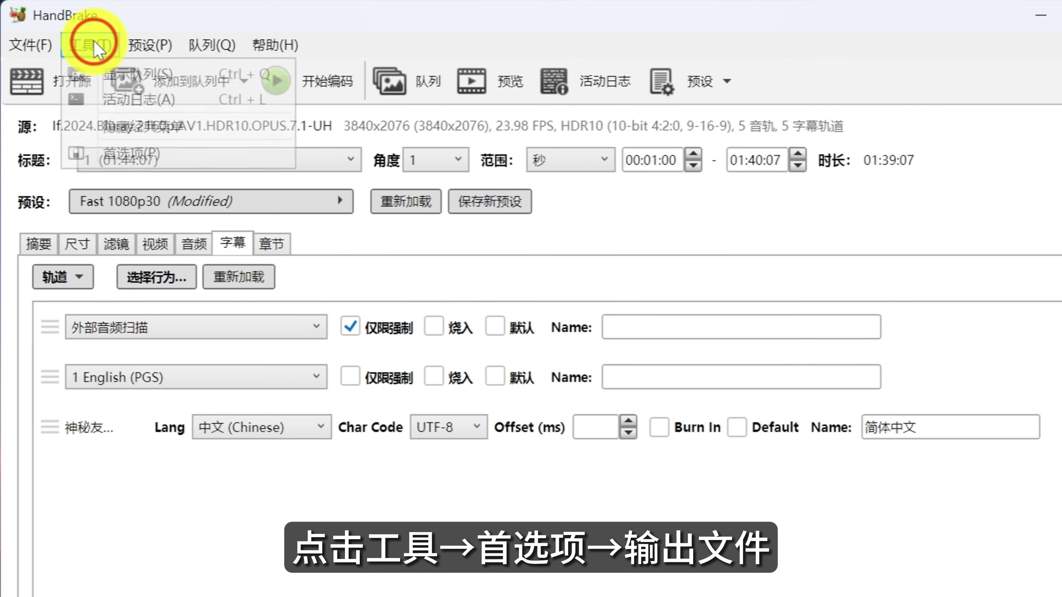
pyautogui.click(151, 152)
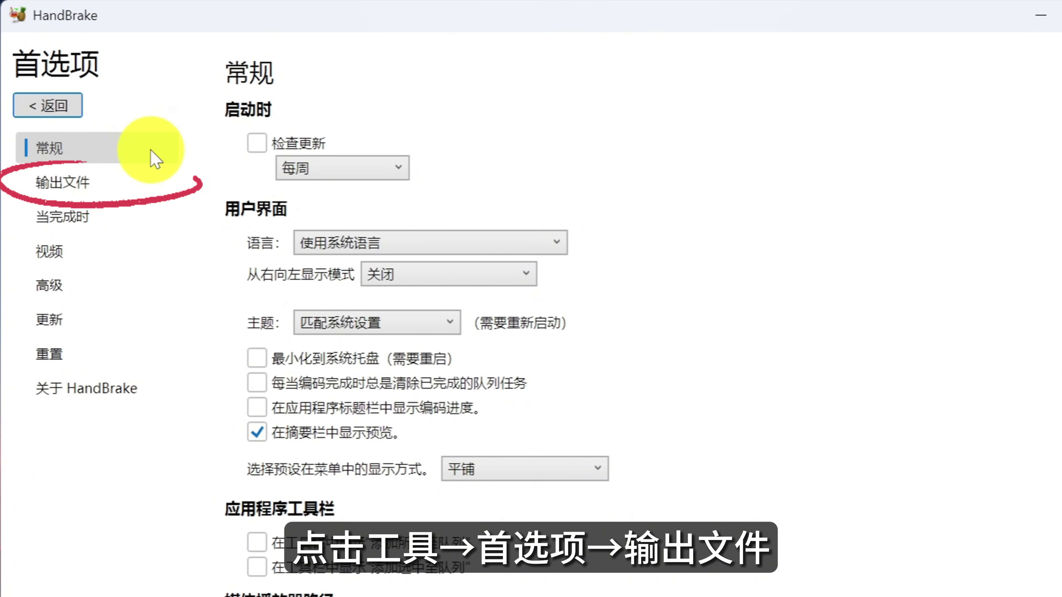
pyautogui.click(109, 194)
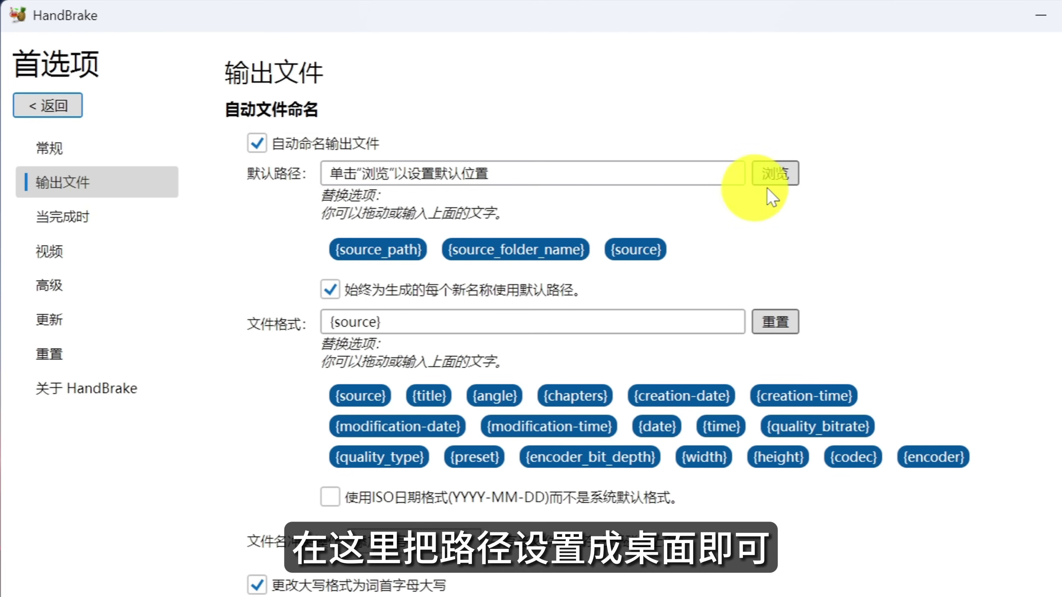
pyautogui.click(790, 180)
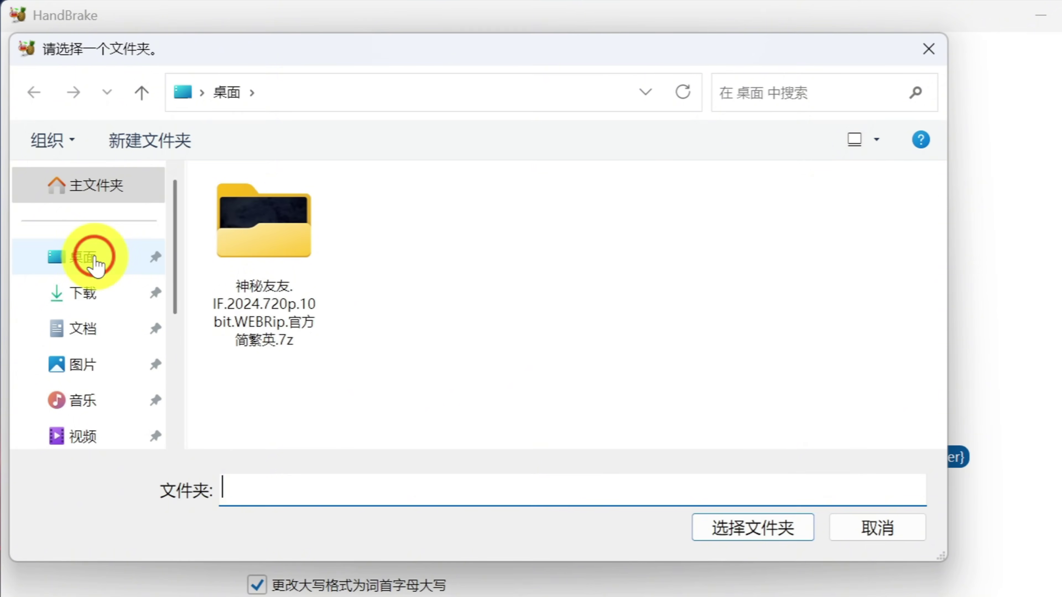
pyautogui.click(95, 260)
pyautogui.click(752, 527)
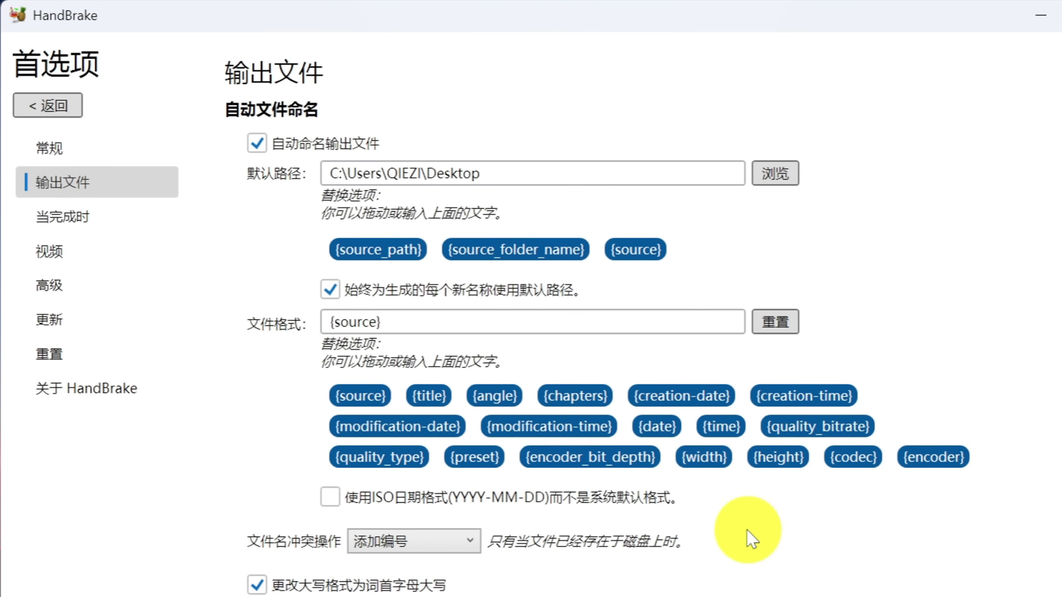
pyautogui.click(58, 108)
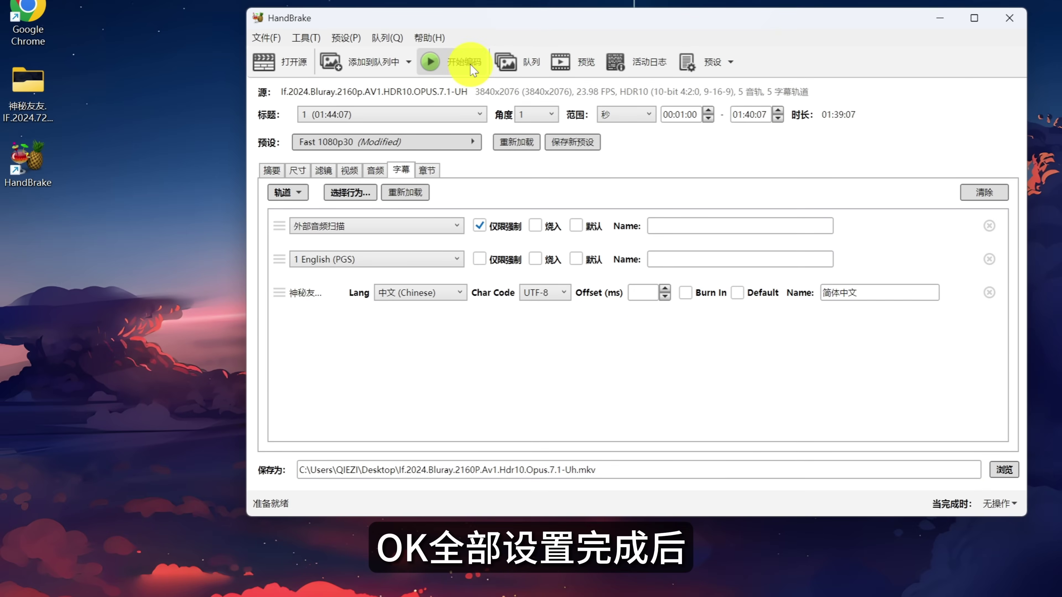
# Start encoding the movie and open the choices for the action when encoding is done (当完成时).
pyautogui.click(470, 64)
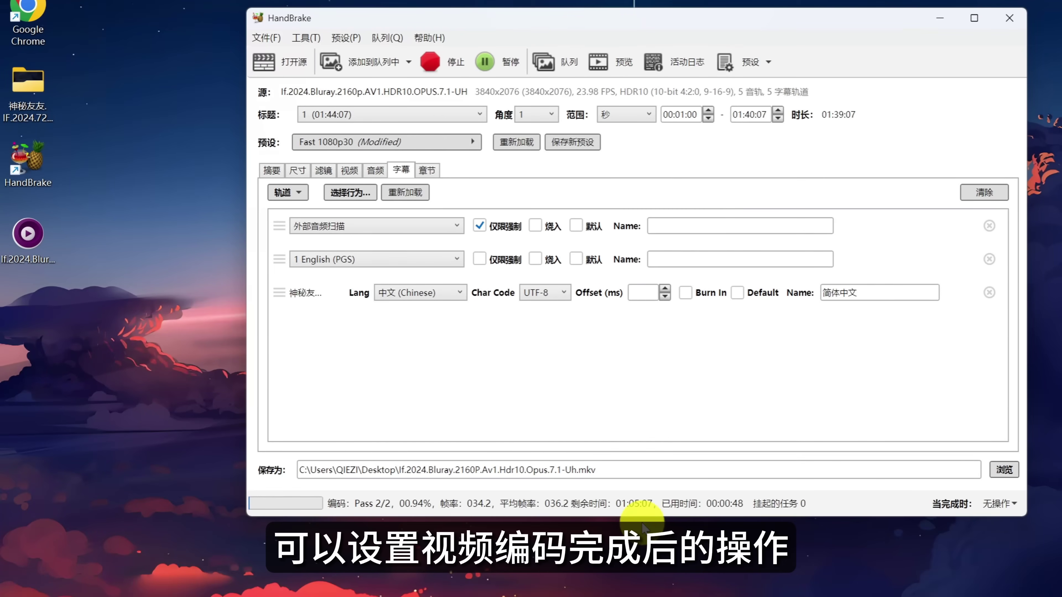
pyautogui.click(997, 504)
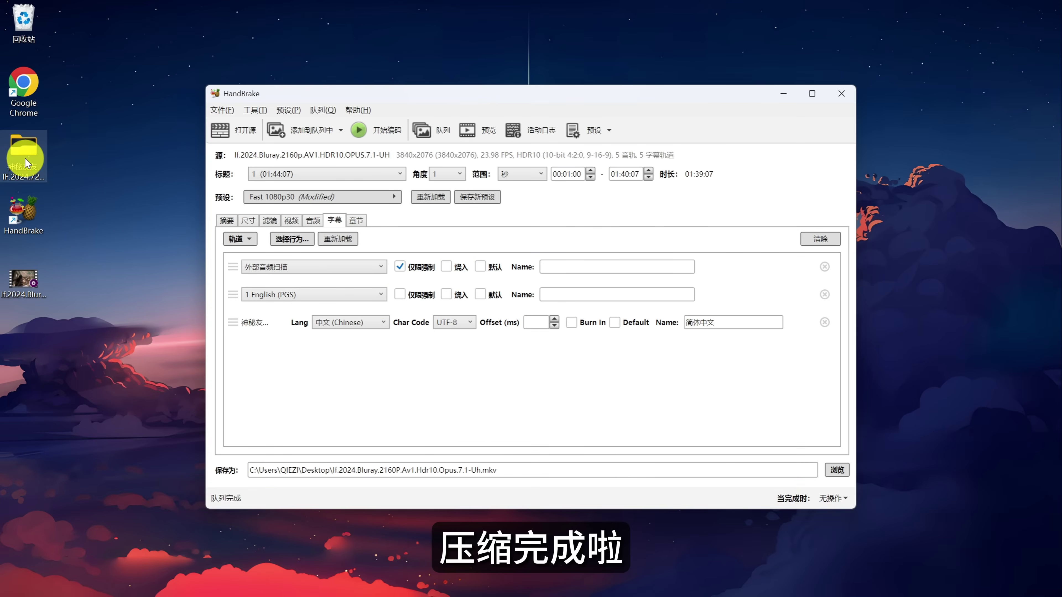
# Compare the file sizes of the original If.2024 MKV in the movie folder and the compressed video on the desktop.
pyautogui.doubleClick(25, 158)
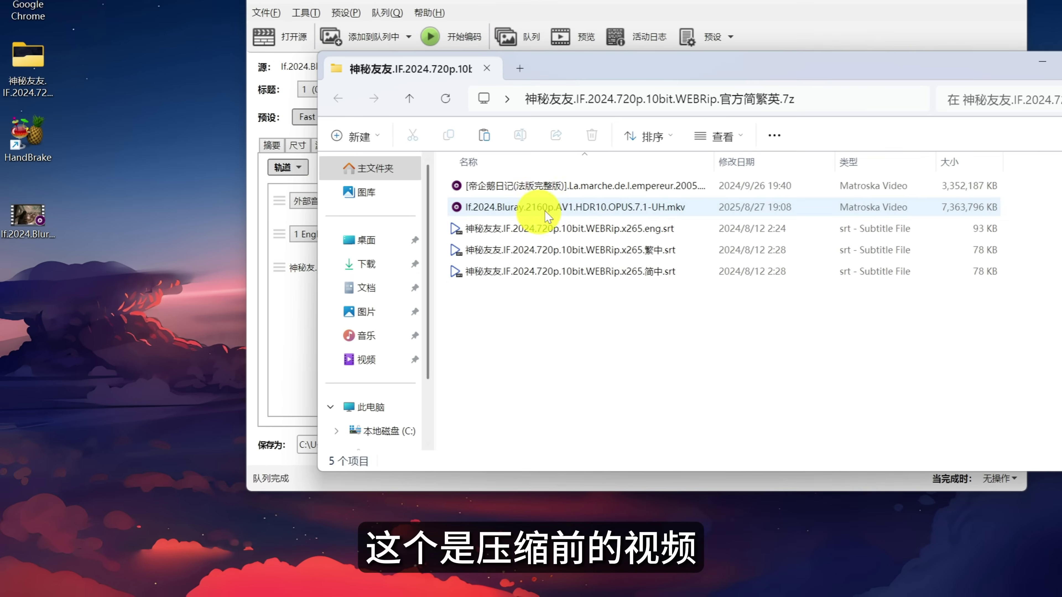
pyautogui.click(586, 209)
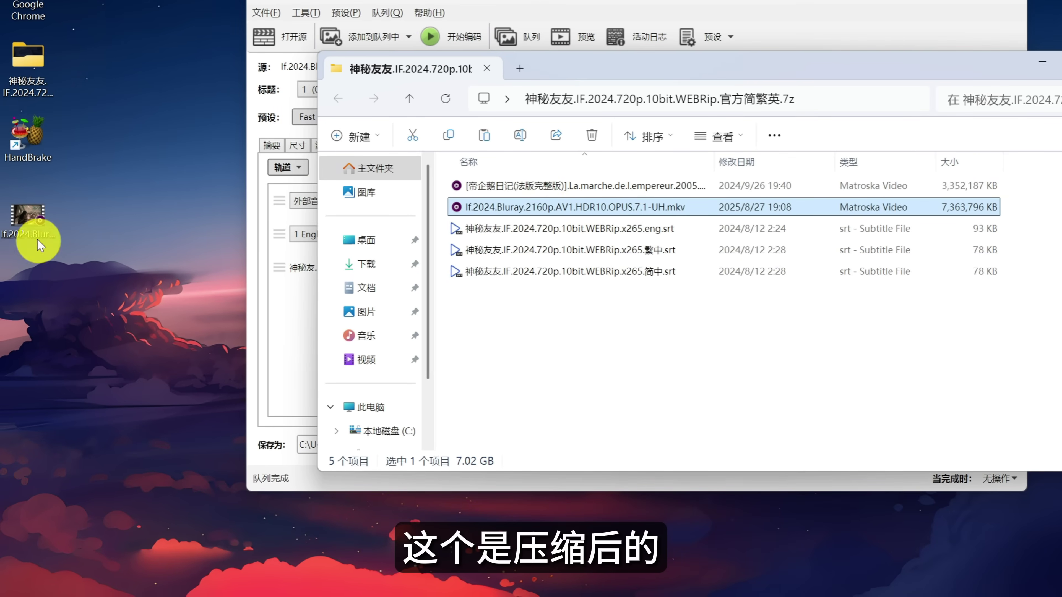
pyautogui.click(30, 236)
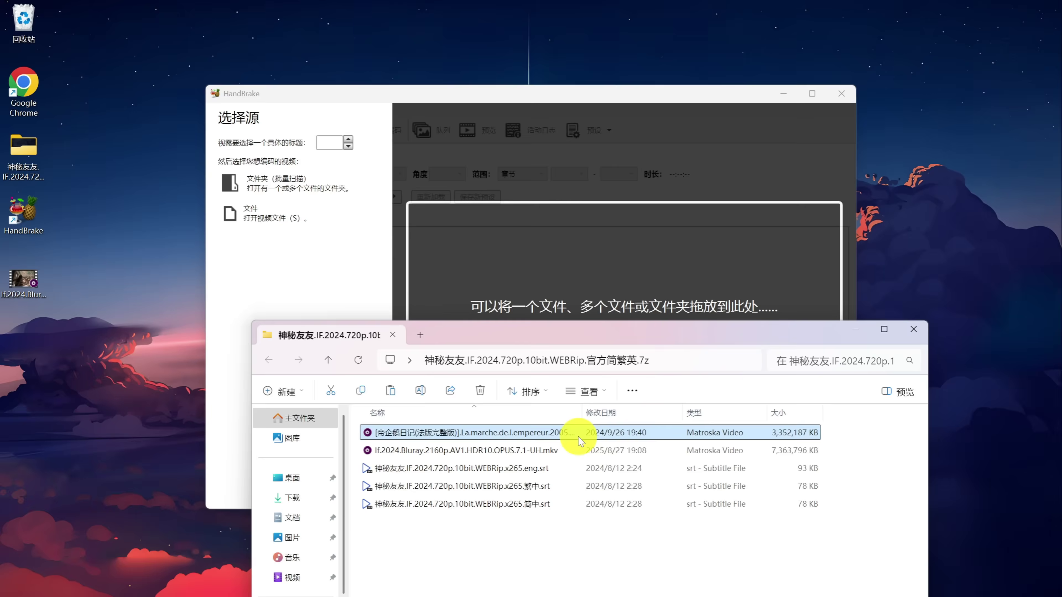
# Load both MKV videos, La marche de l'empereur and If.2024, from the movie folder into HandBrake as sources and close the folder.
pyautogui.keyDown('ctrl'); pyautogui.click(571, 451); pyautogui.keyUp('ctrl')
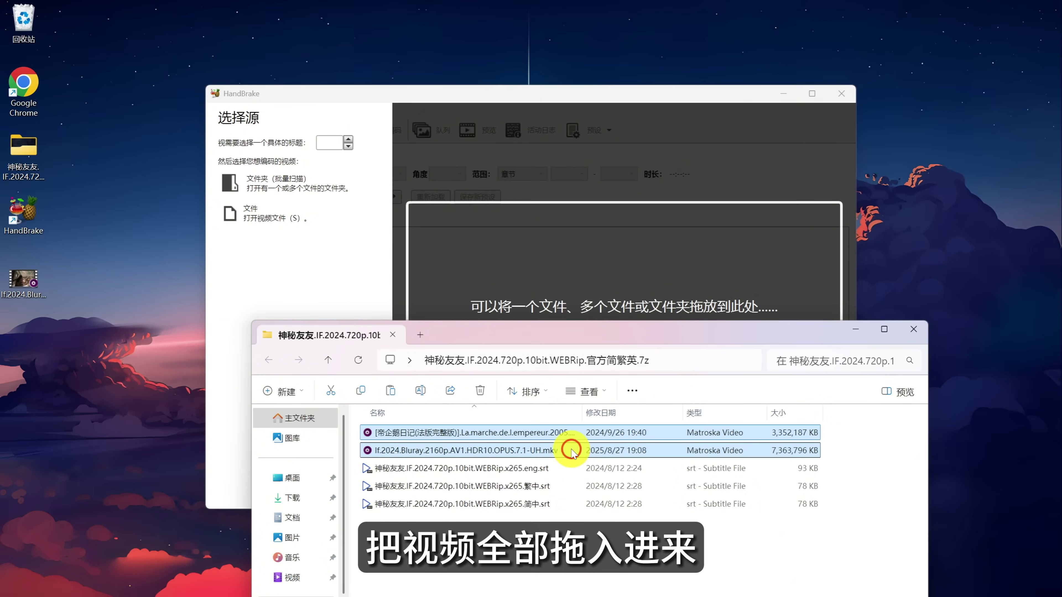
pyautogui.moveTo(571, 451); pyautogui.dragTo(614, 247)
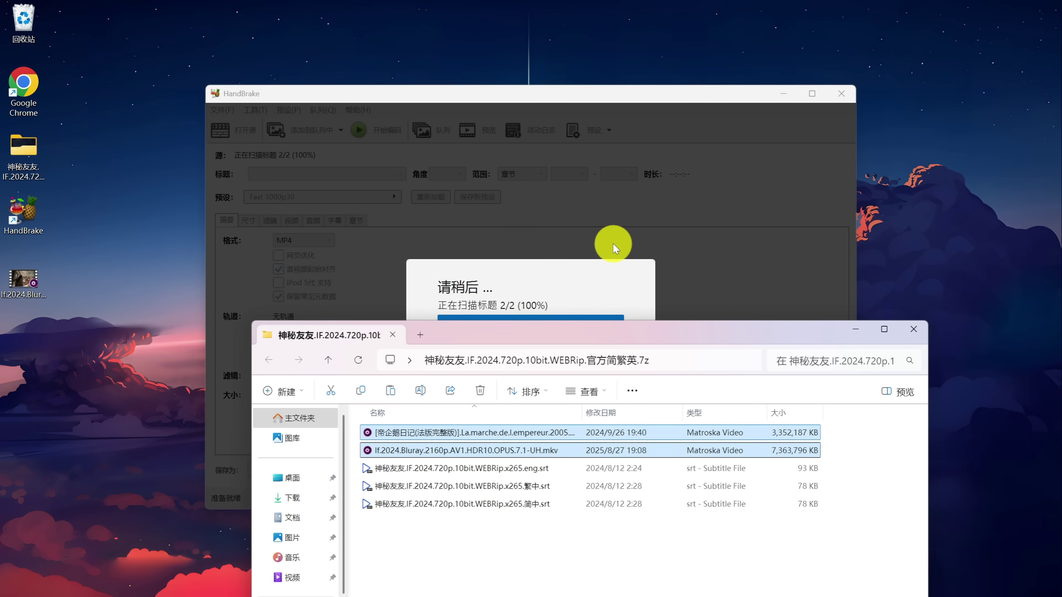
pyautogui.click(915, 331)
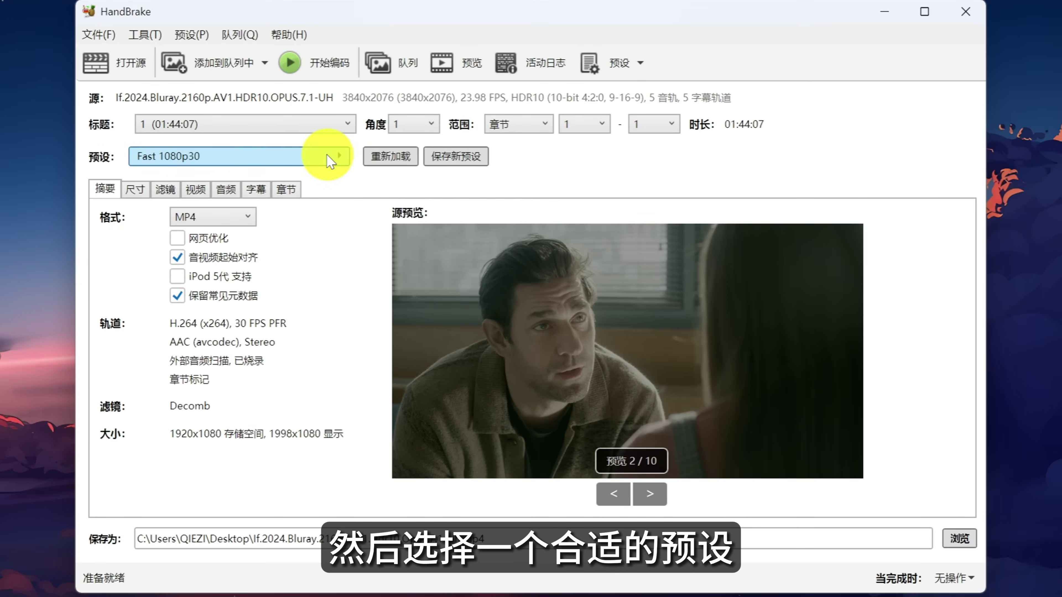
# Choose the Fast 1080p30 preset and add all loaded videos to the encoding queue.
pyautogui.click(330, 160)
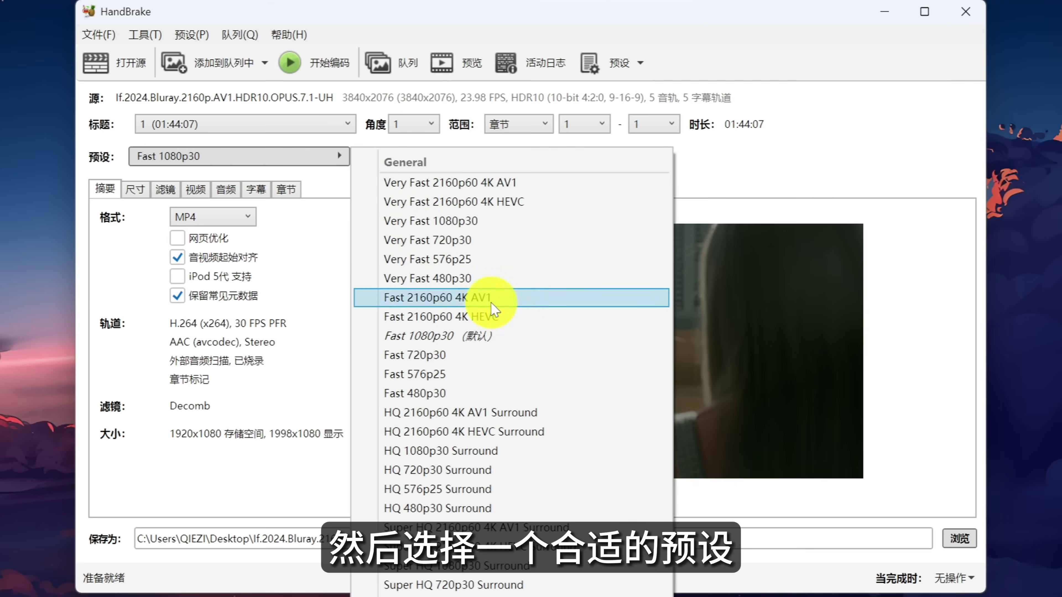
pyautogui.click(505, 332)
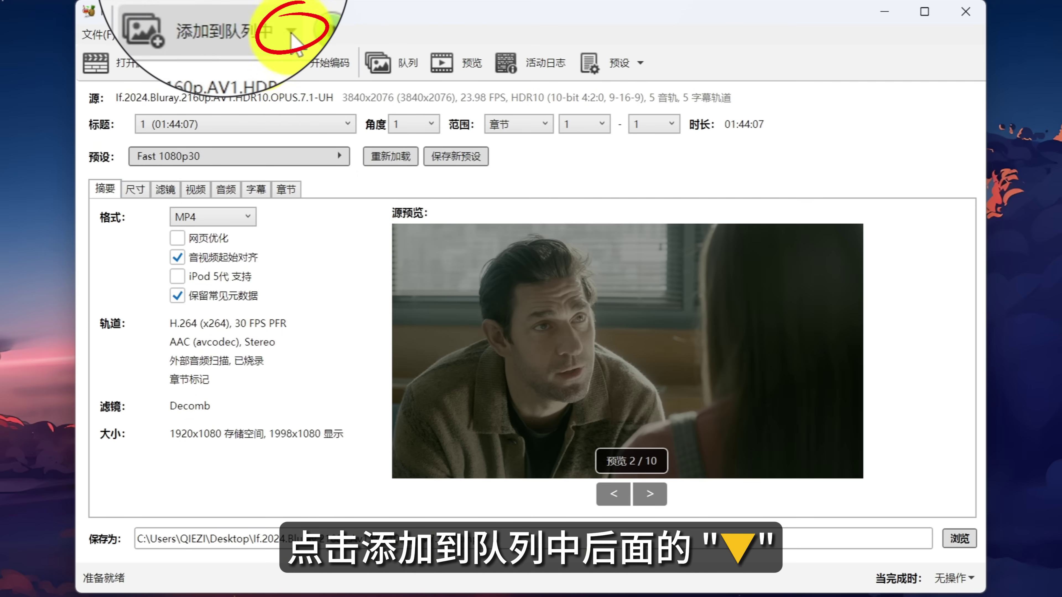
pyautogui.click(266, 64)
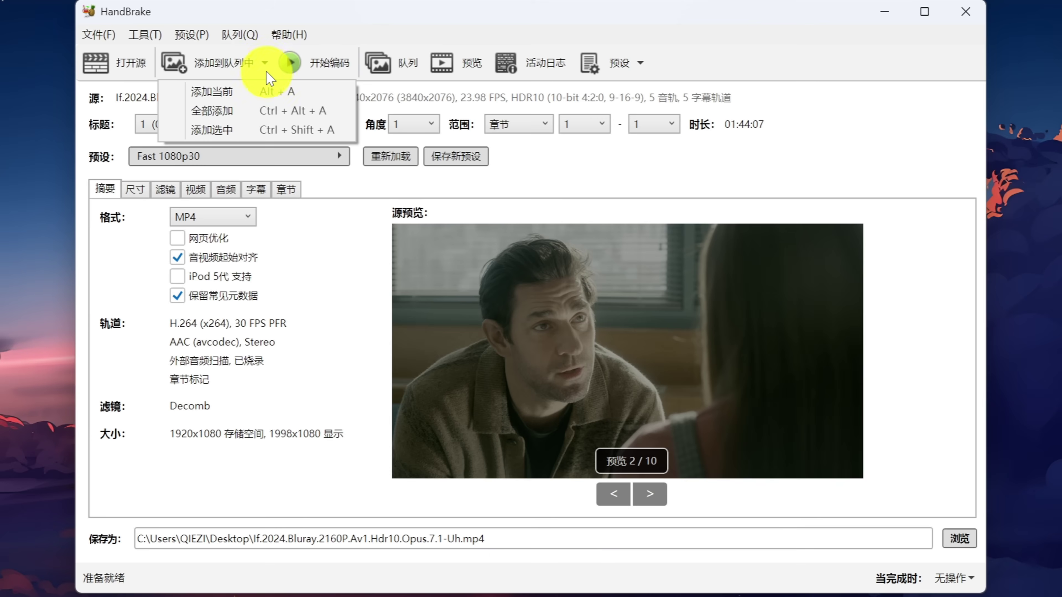
pyautogui.click(272, 112)
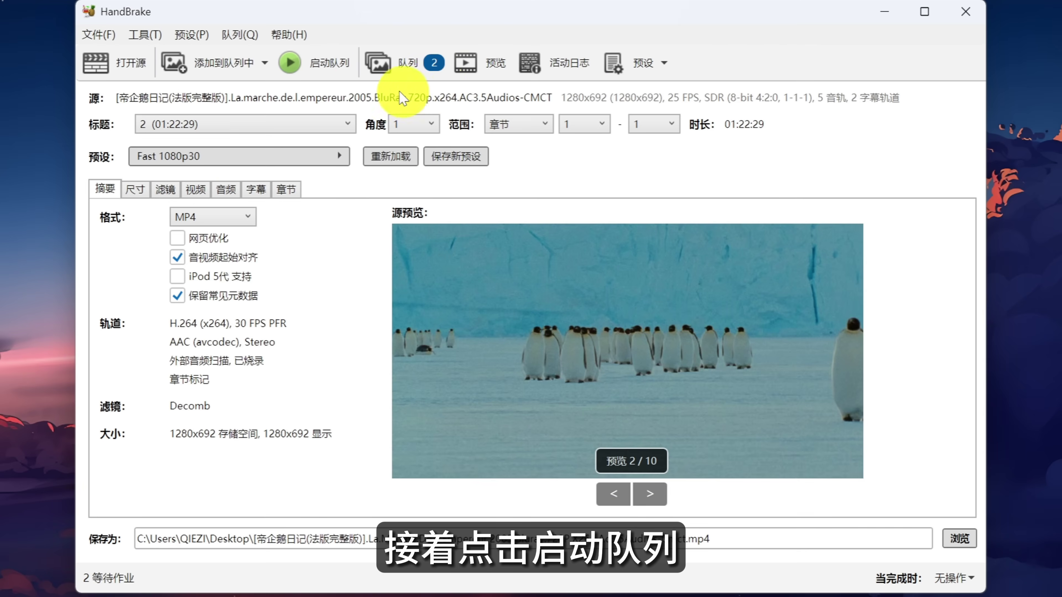
# Start encoding the queued videos.
pyautogui.click(324, 66)
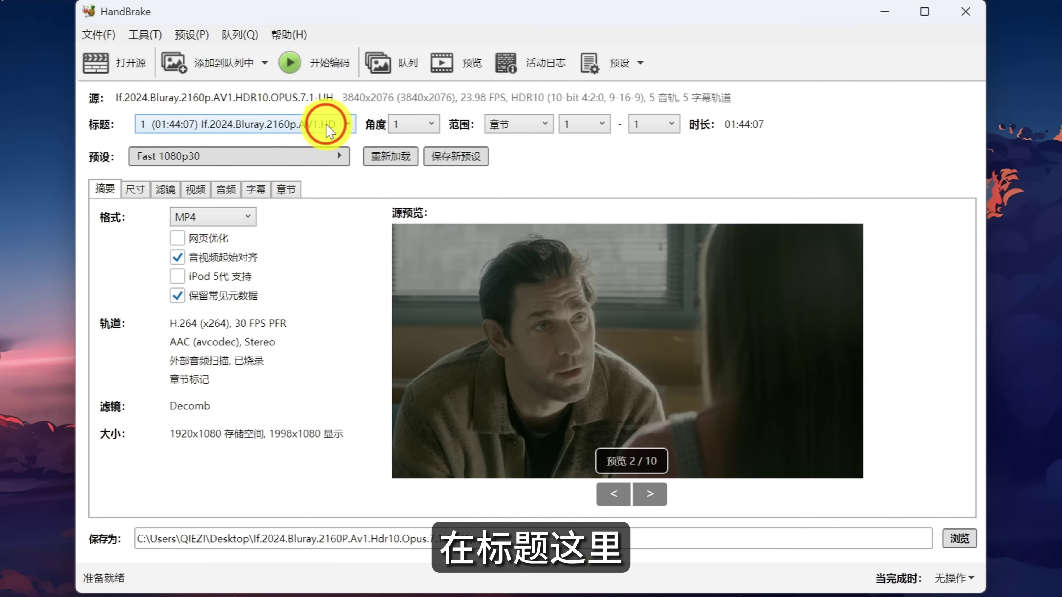
# Select title 1, the If.2024 video, and add it to the encoding queue with the Fast 1080p30 preset.
pyautogui.click(328, 130)
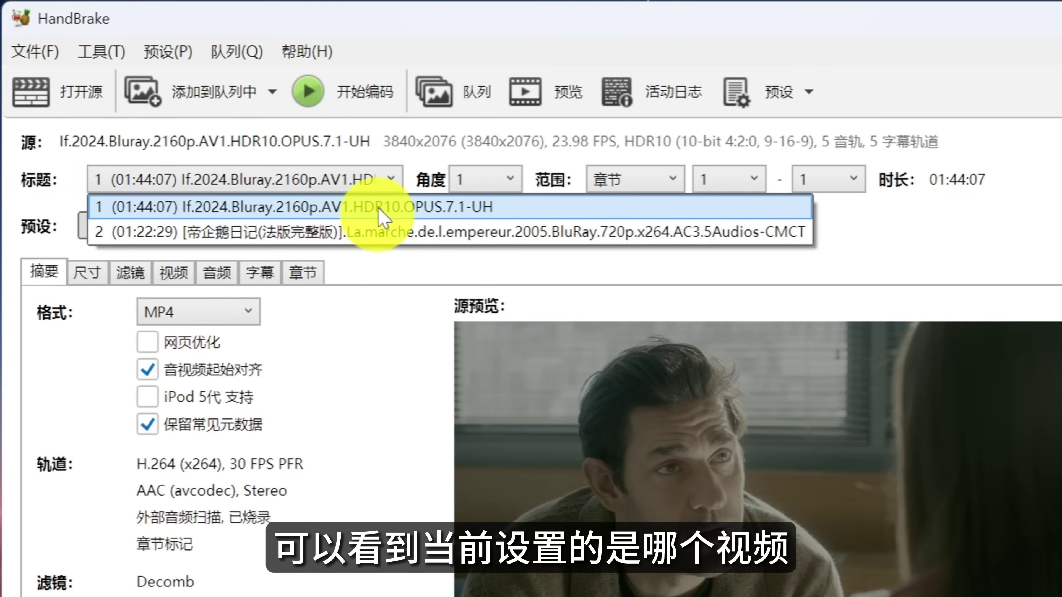
pyautogui.click(378, 208)
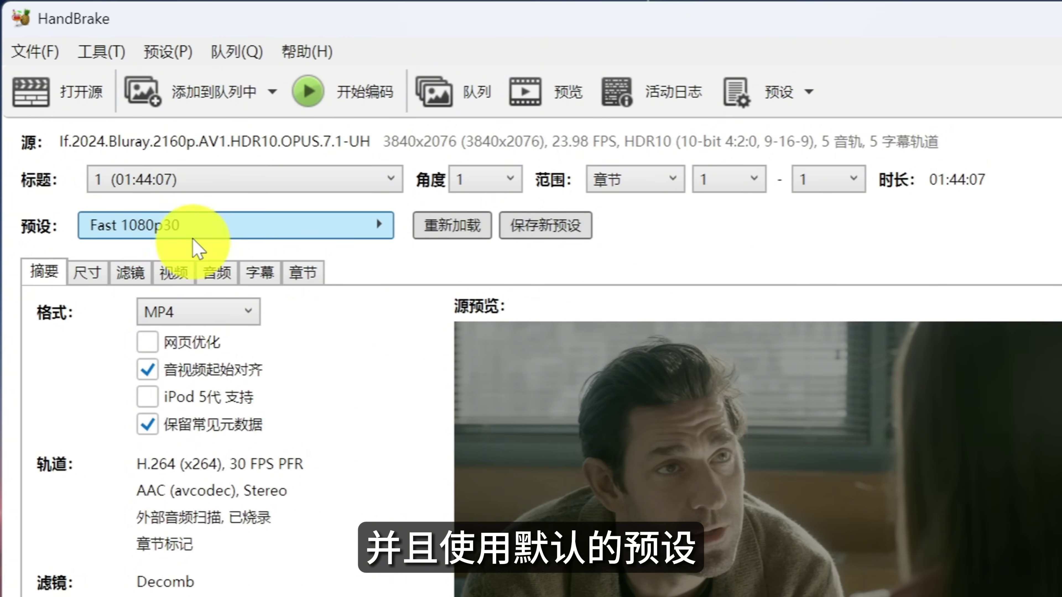
pyautogui.click(223, 91)
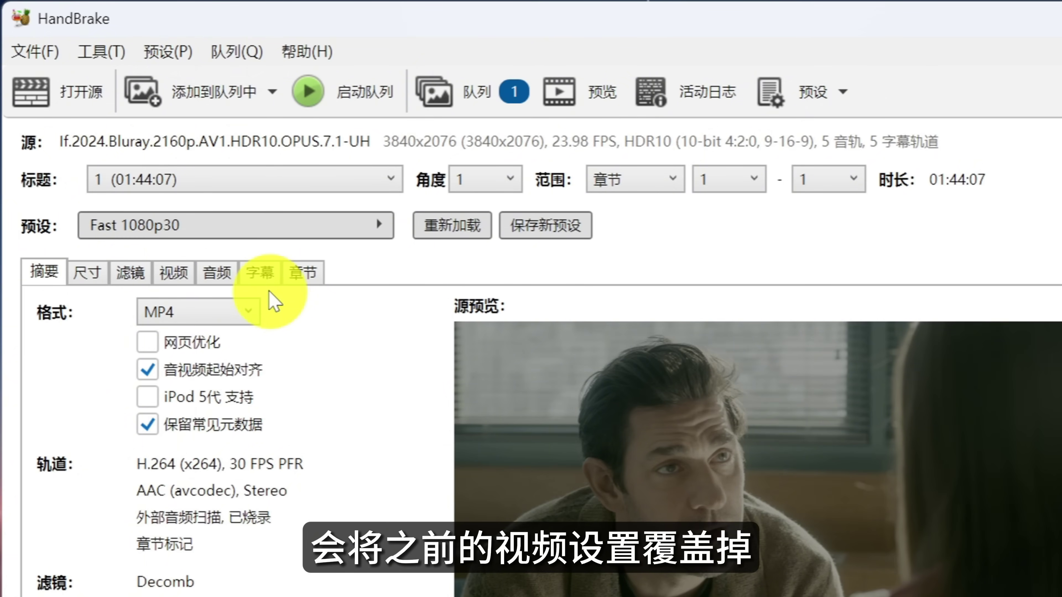
# Add title 2, La marche de l'empereur, to the queue with the H.265 MKV 1080p30 preset and start the queue.
pyautogui.click(205, 185)
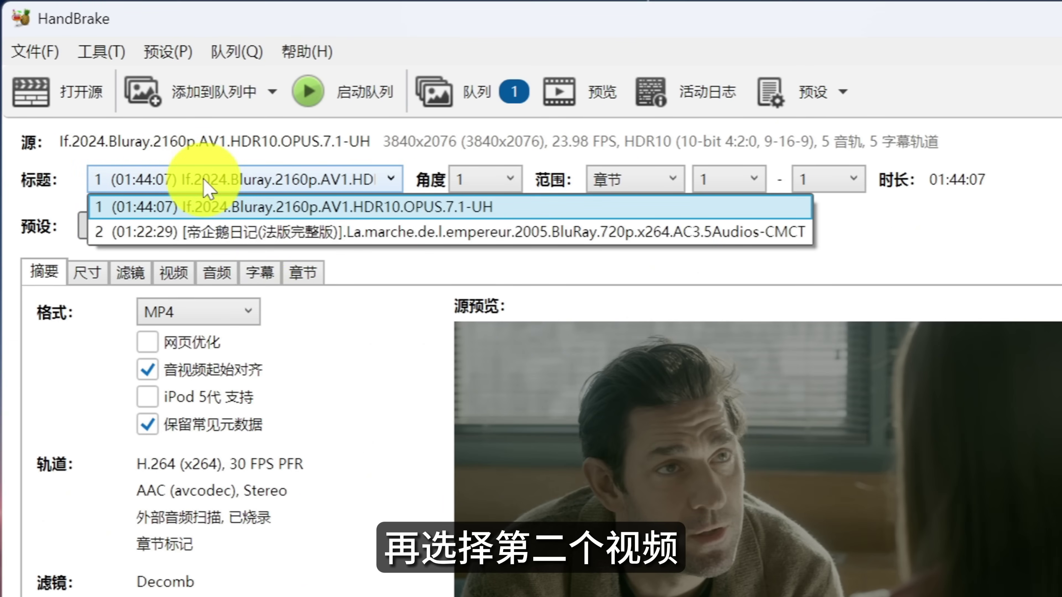
pyautogui.click(234, 230)
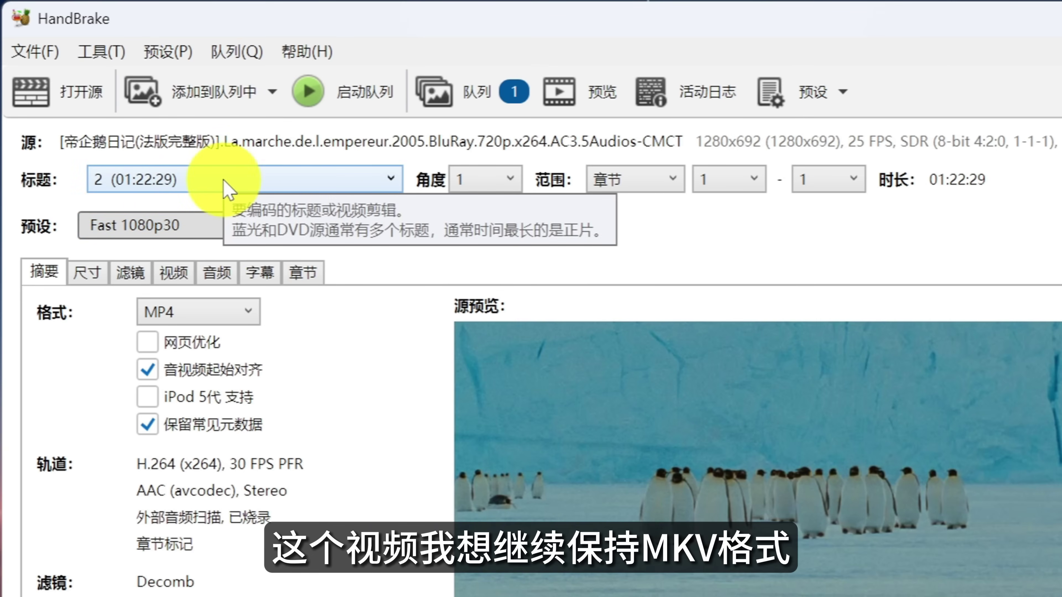
pyautogui.click(213, 226)
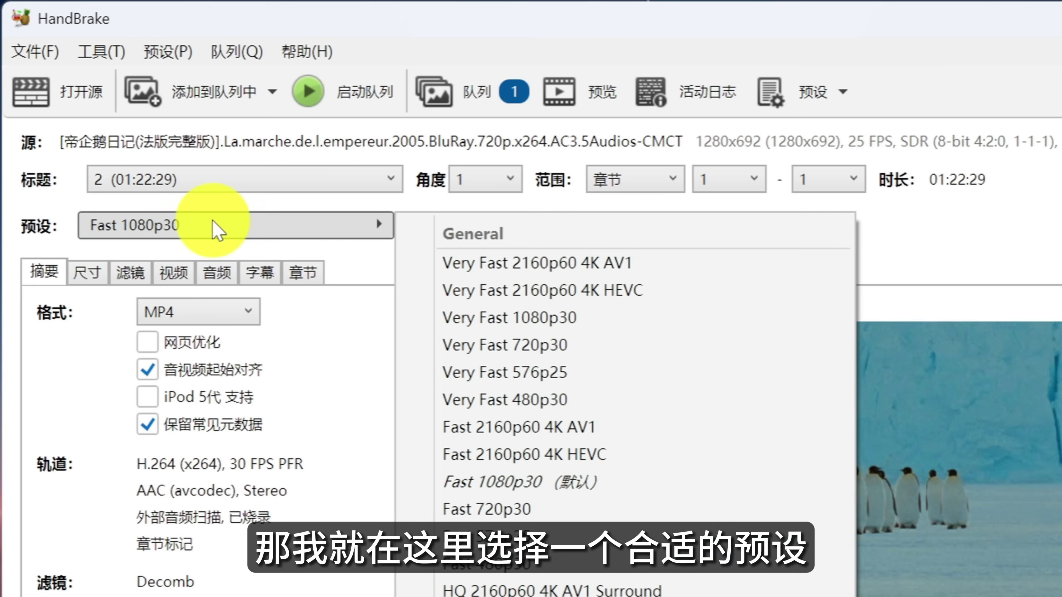
pyautogui.scroll(-15, 740, 590)
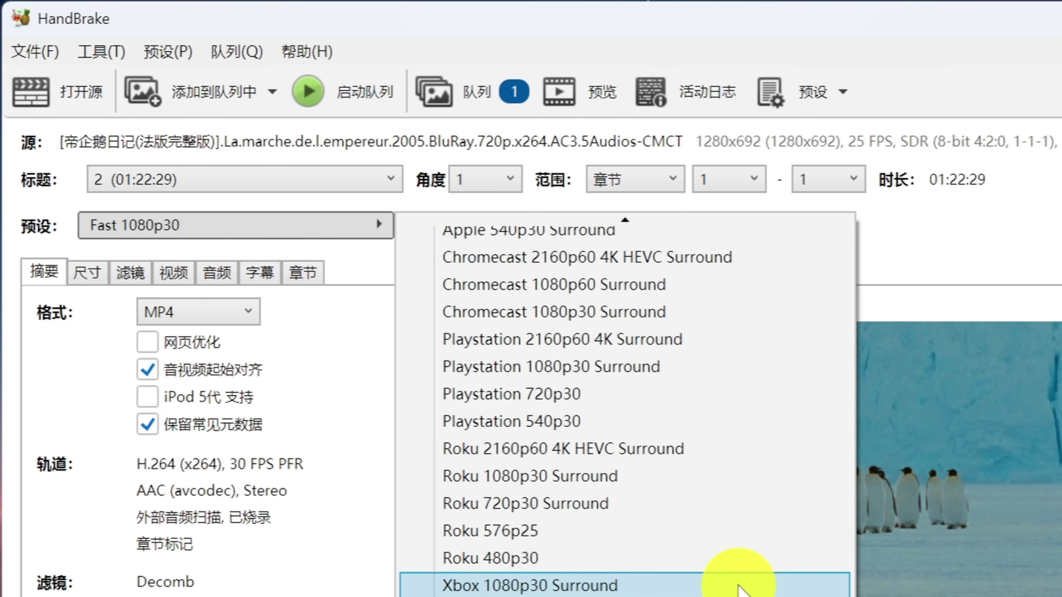
pyautogui.click(646, 463)
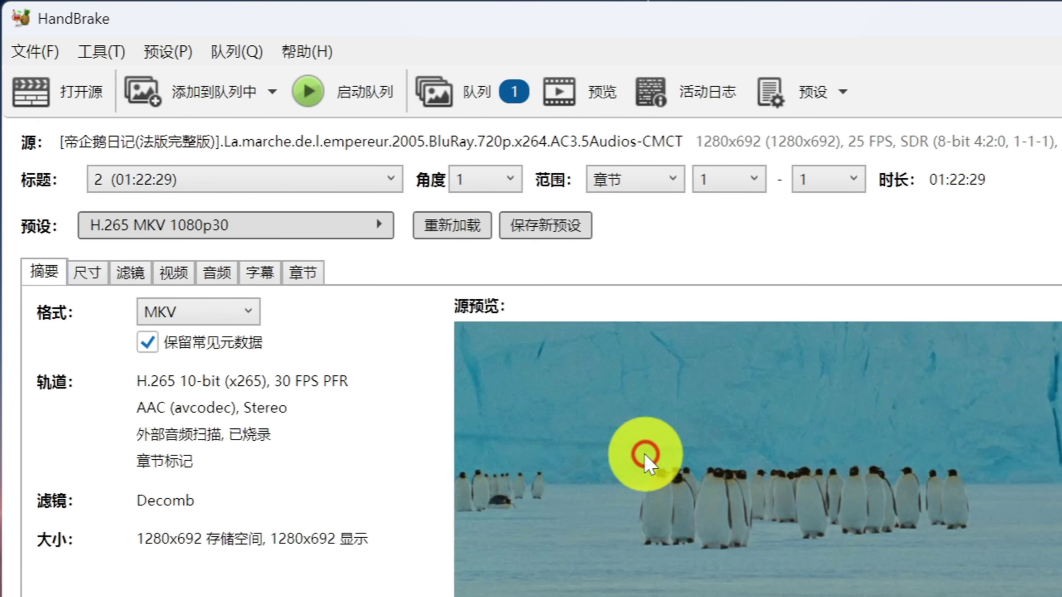
pyautogui.click(224, 95)
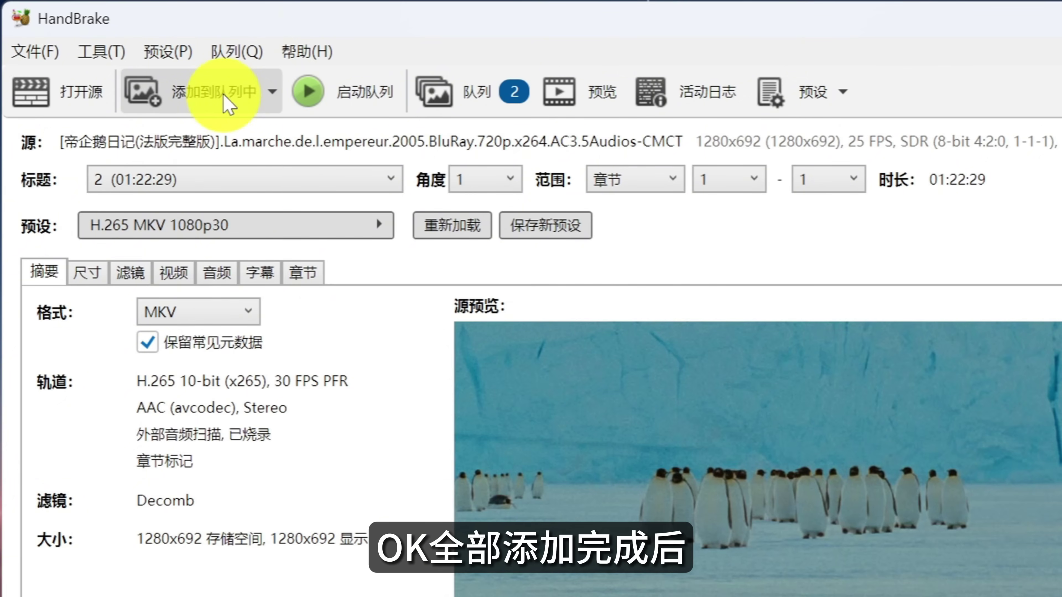
pyautogui.click(351, 105)
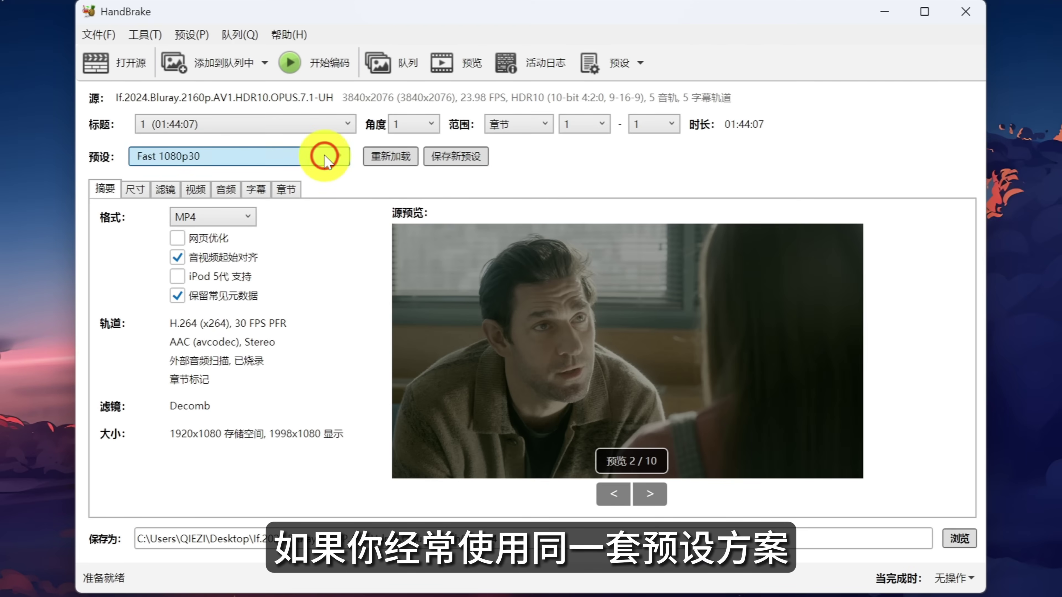
# Apply the Fast 1080p30 preset to the If.2024 video and look through its dimensions, filters and summary settings.
pyautogui.click(325, 156)
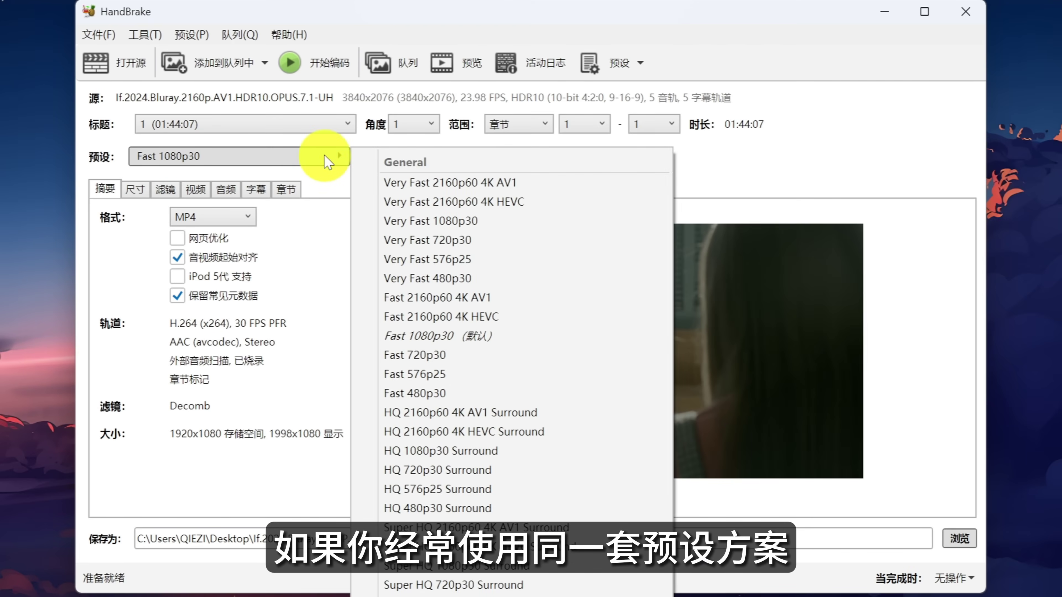
pyautogui.click(504, 336)
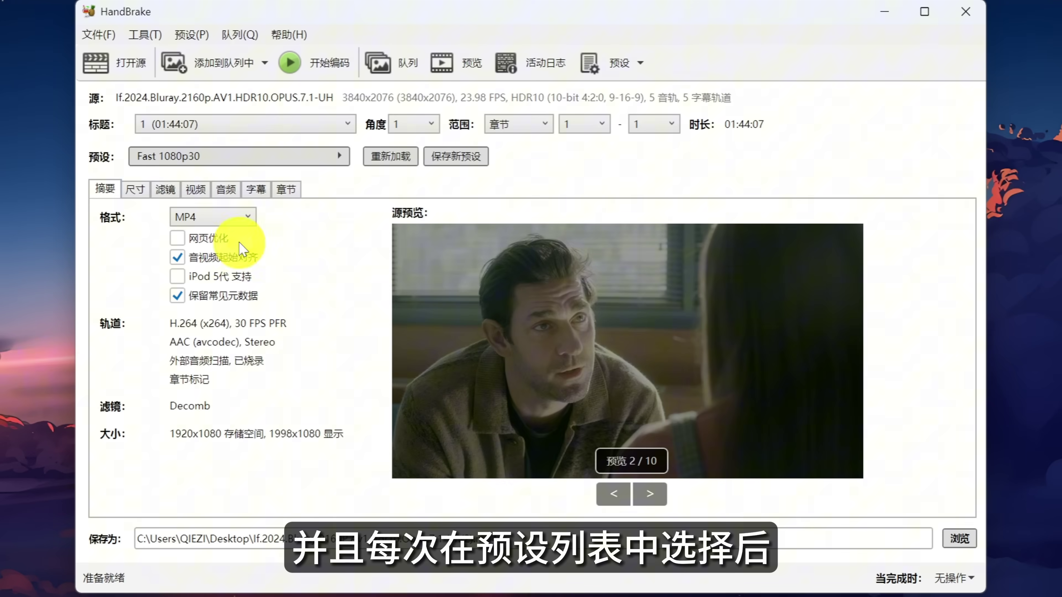
pyautogui.click(135, 189)
pyautogui.click(165, 189)
pyautogui.click(100, 192)
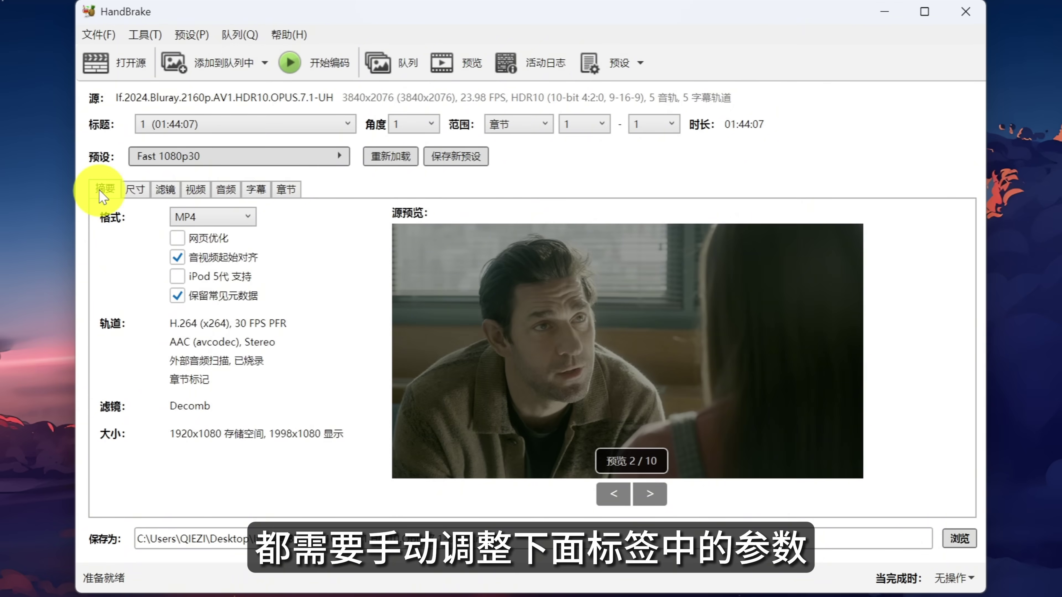
# Choose the Fast 1080p30 preset as the base and set the video frame rate to 60 FPS.
pyautogui.click(296, 166)
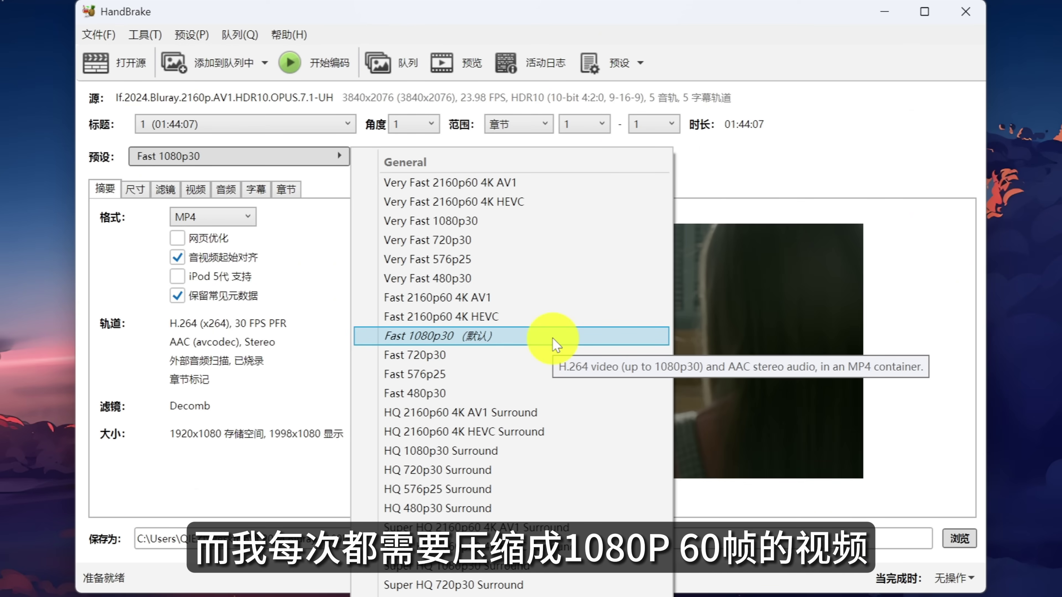
pyautogui.click(470, 336)
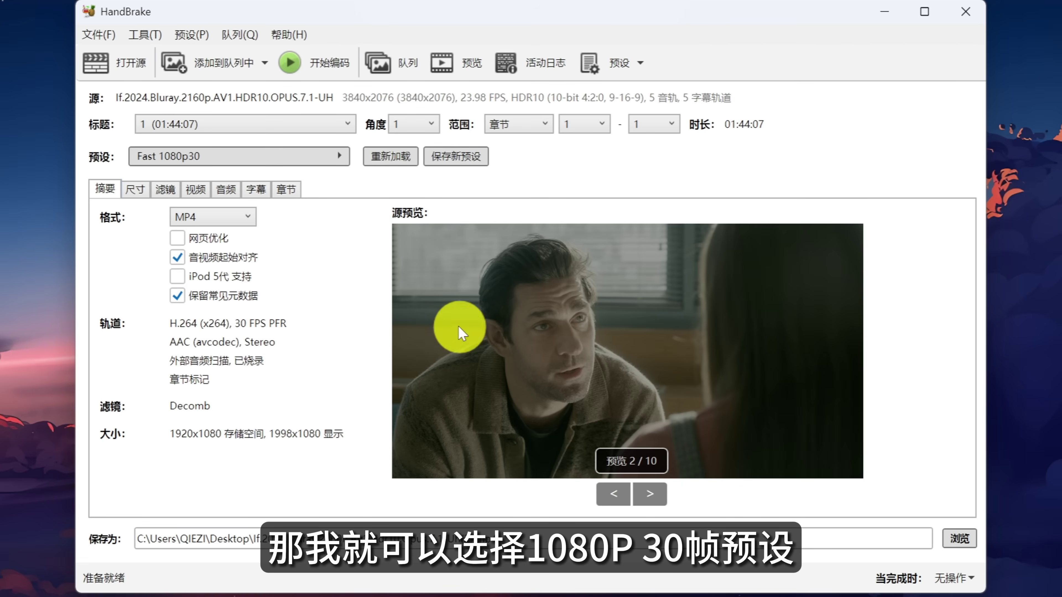
pyautogui.click(196, 190)
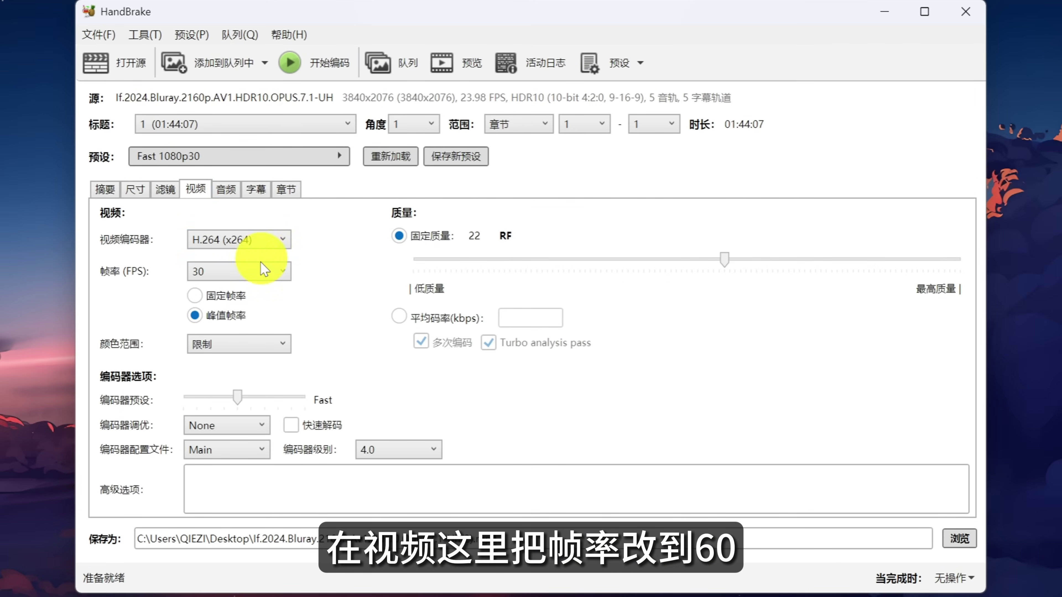
pyautogui.click(267, 271)
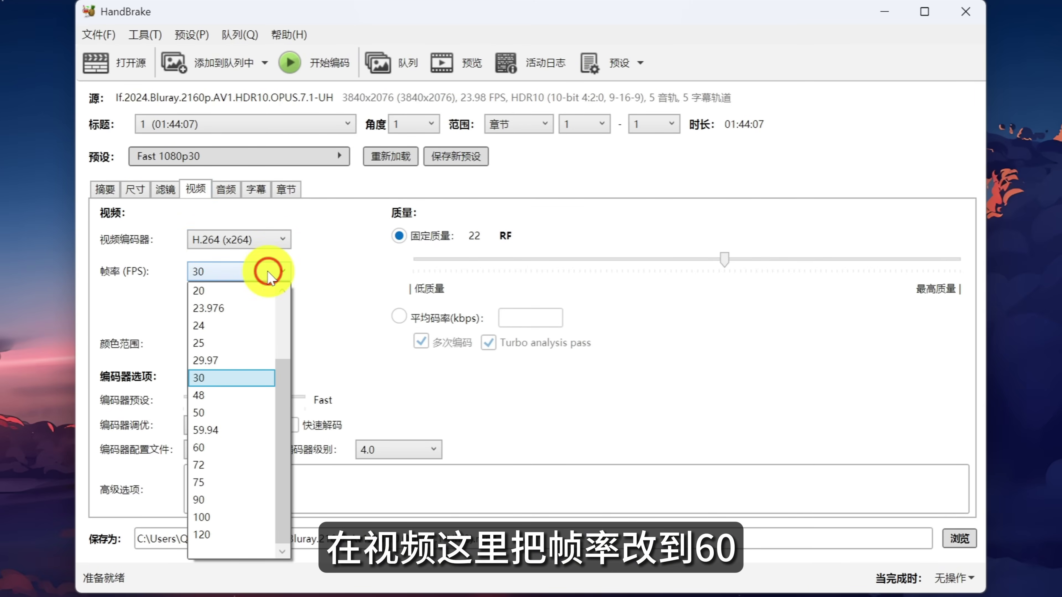
pyautogui.click(252, 446)
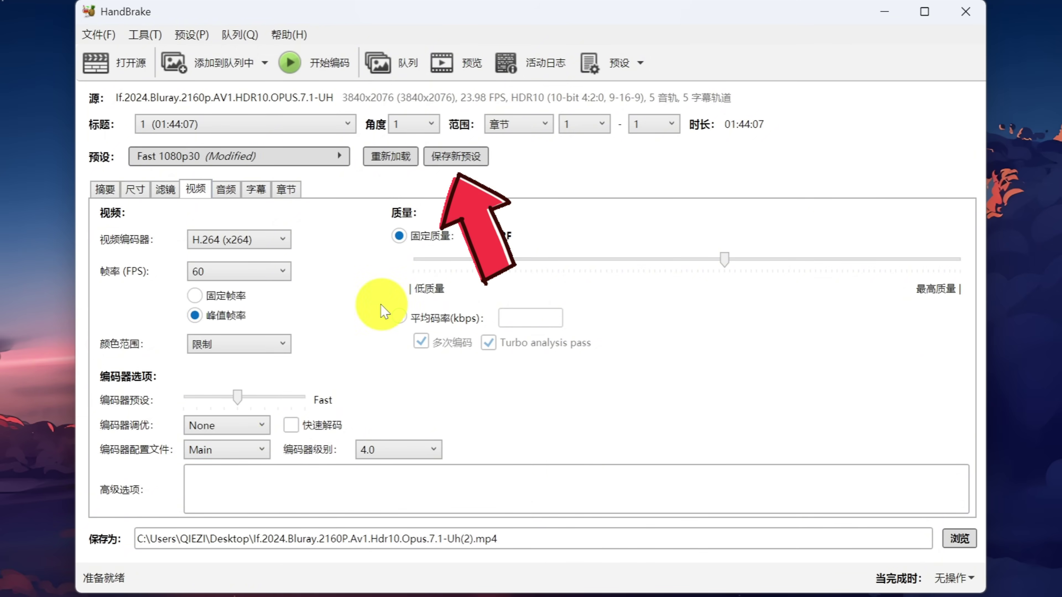
# Save the settings as a new preset named "Fast 1080p60" with the description "和Fast 1080p30一样，只是把帧率改成了60".
pyautogui.click(459, 157)
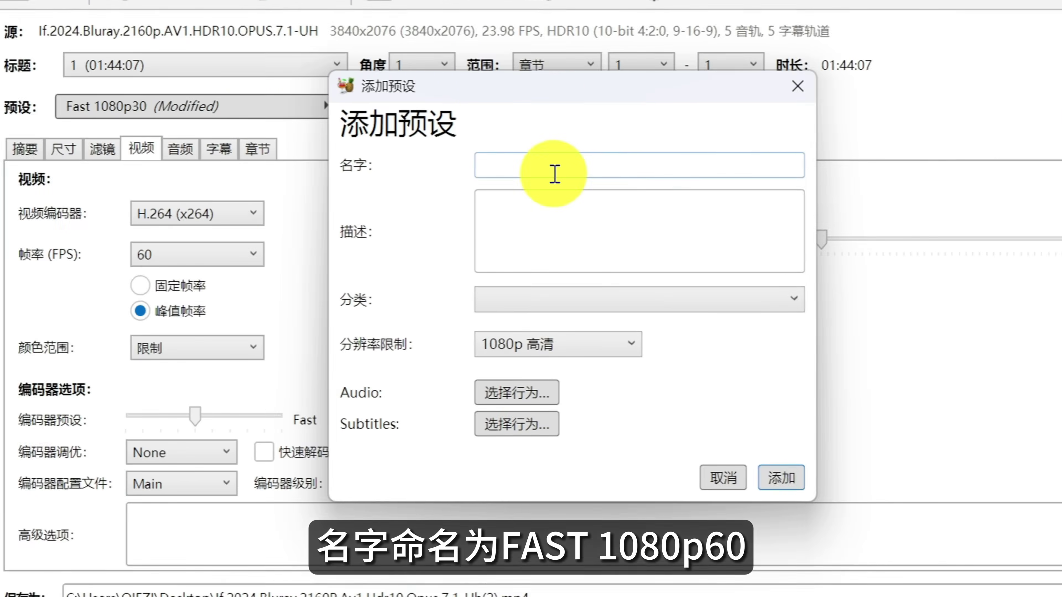
pyautogui.click(517, 208)
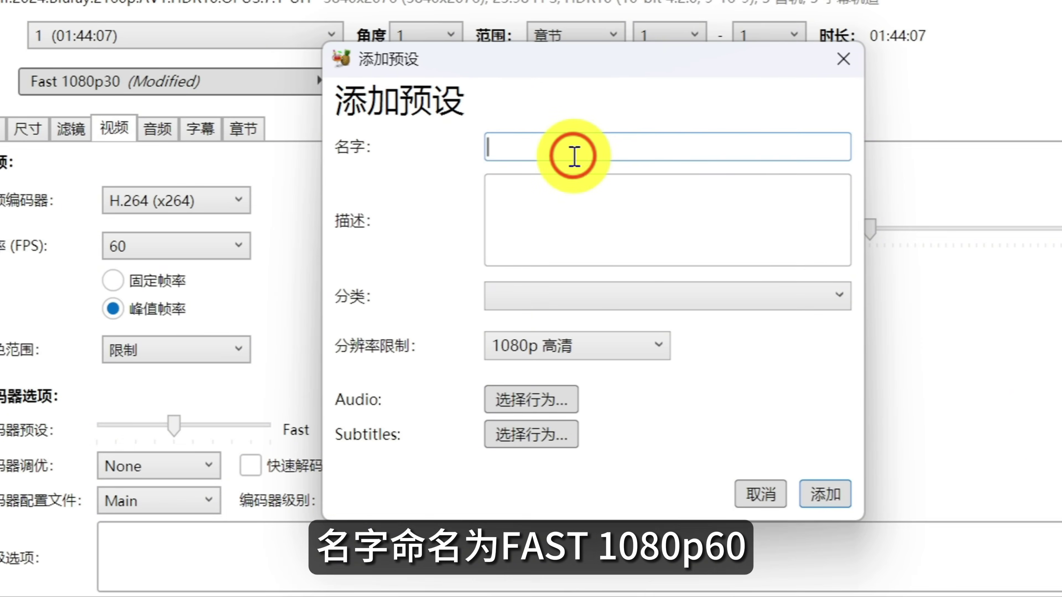
pyautogui.write('Fast')
pyautogui.press('Return')
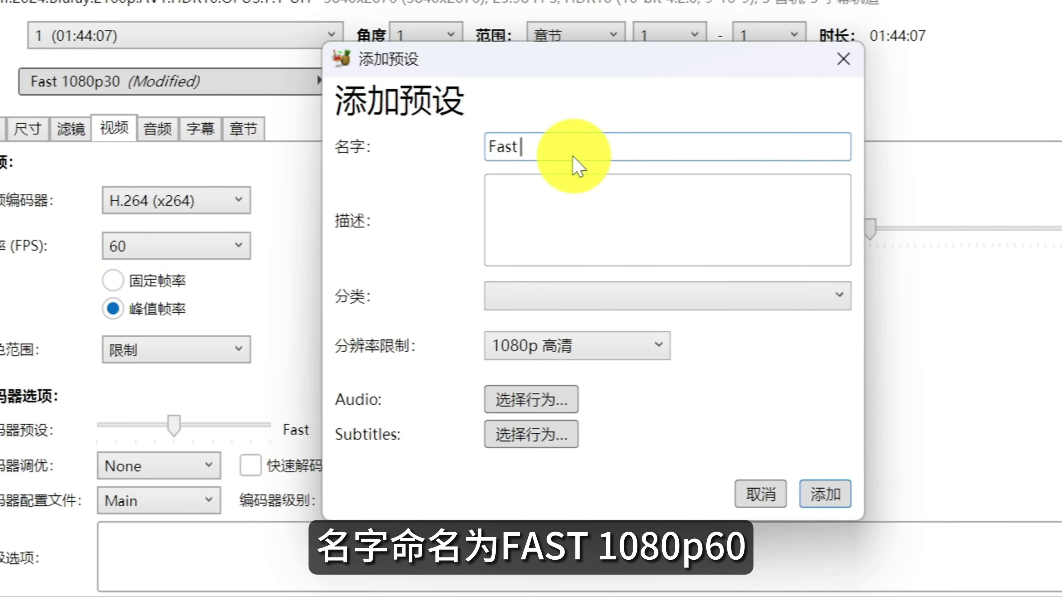
pyautogui.write('1080p60')
pyautogui.click(575, 208)
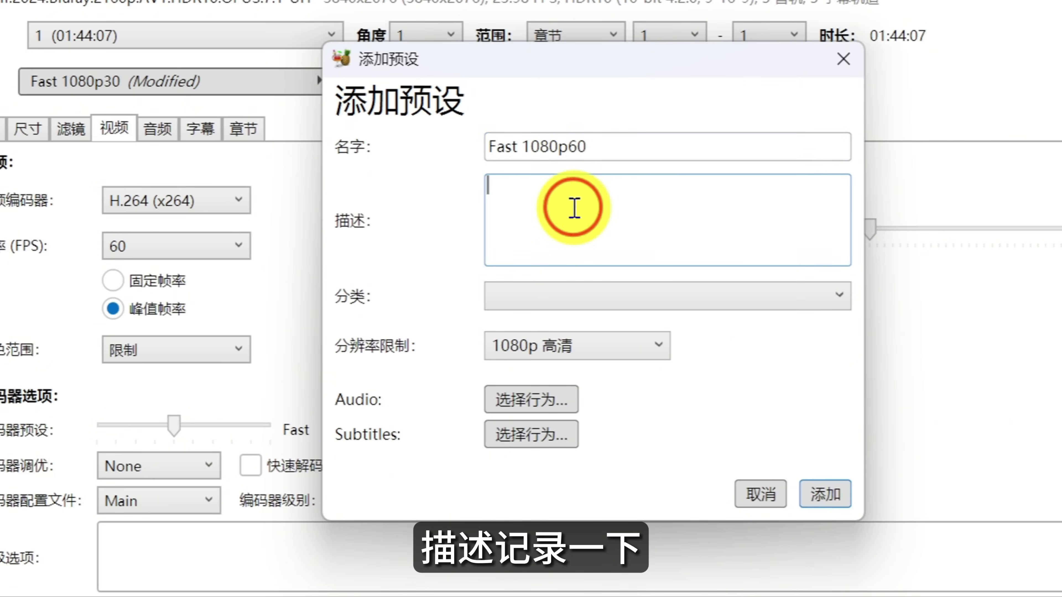
pyautogui.write('和Fast 108')
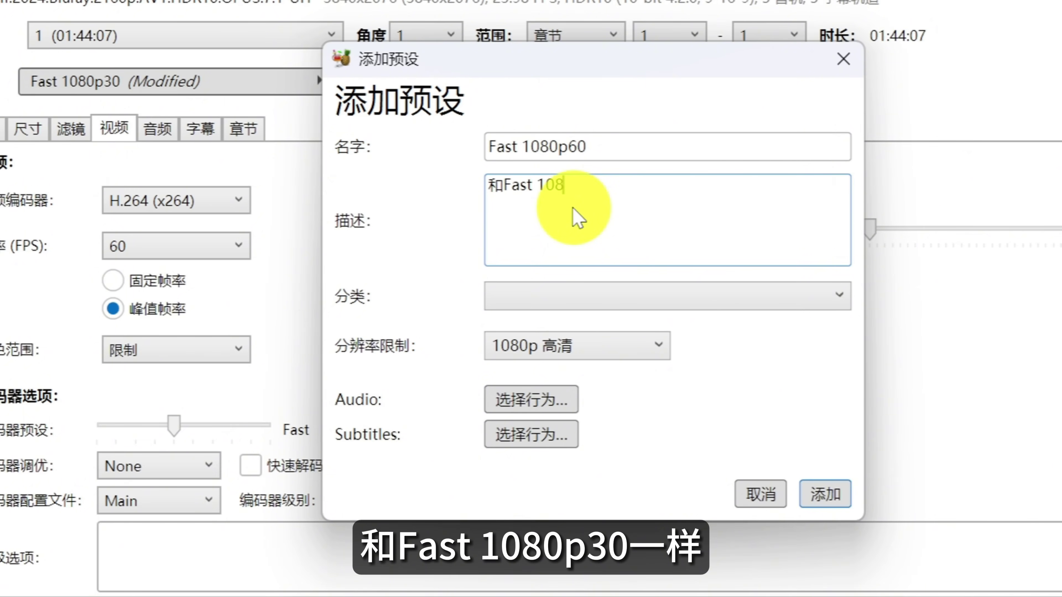
pyautogui.write('0p30一样，只是把帧率ga')
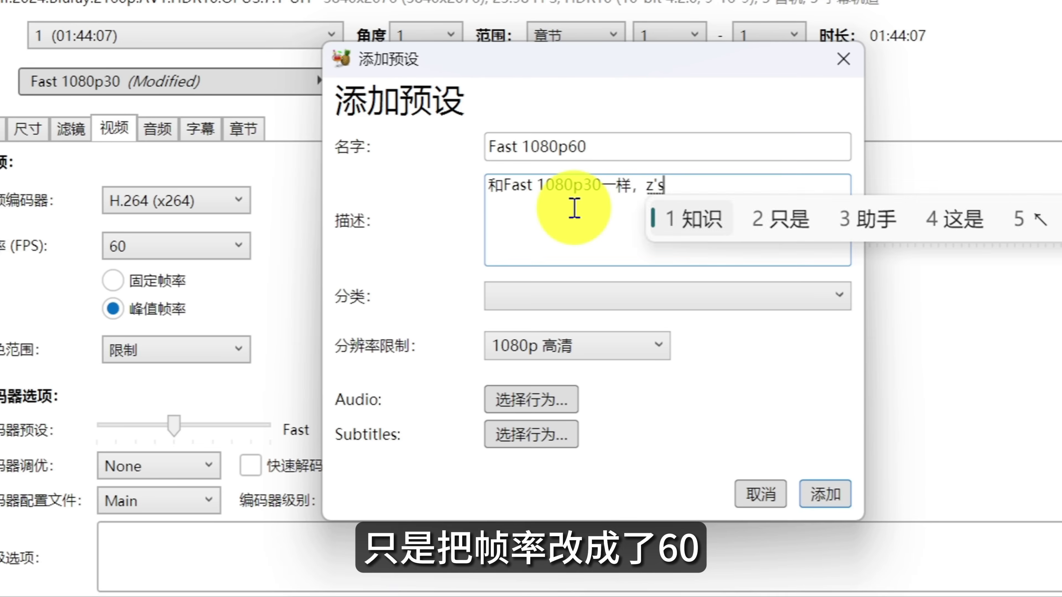
pyautogui.write('改成了60')
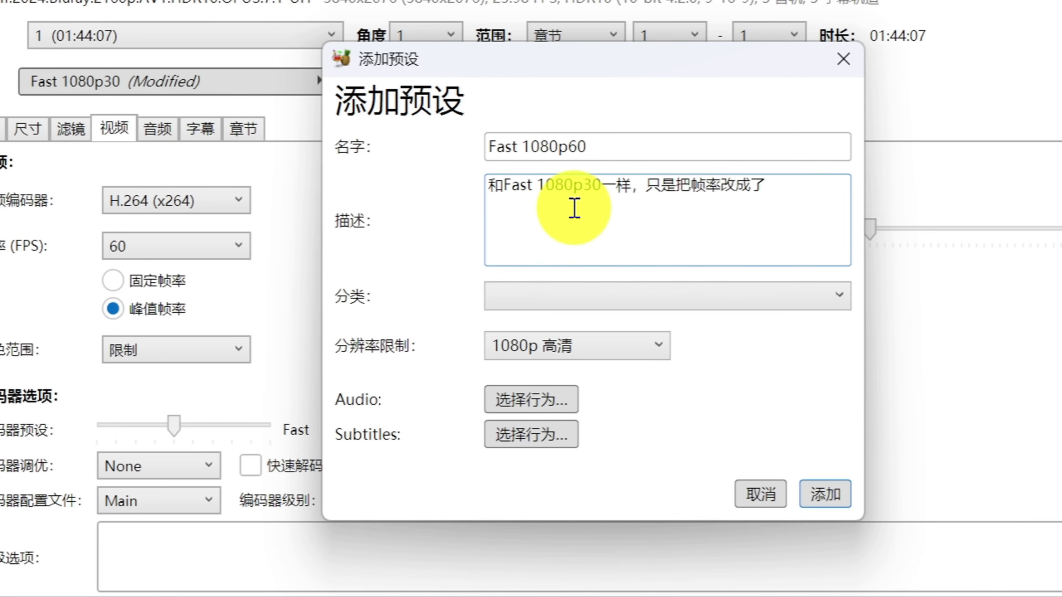
pyautogui.click(825, 494)
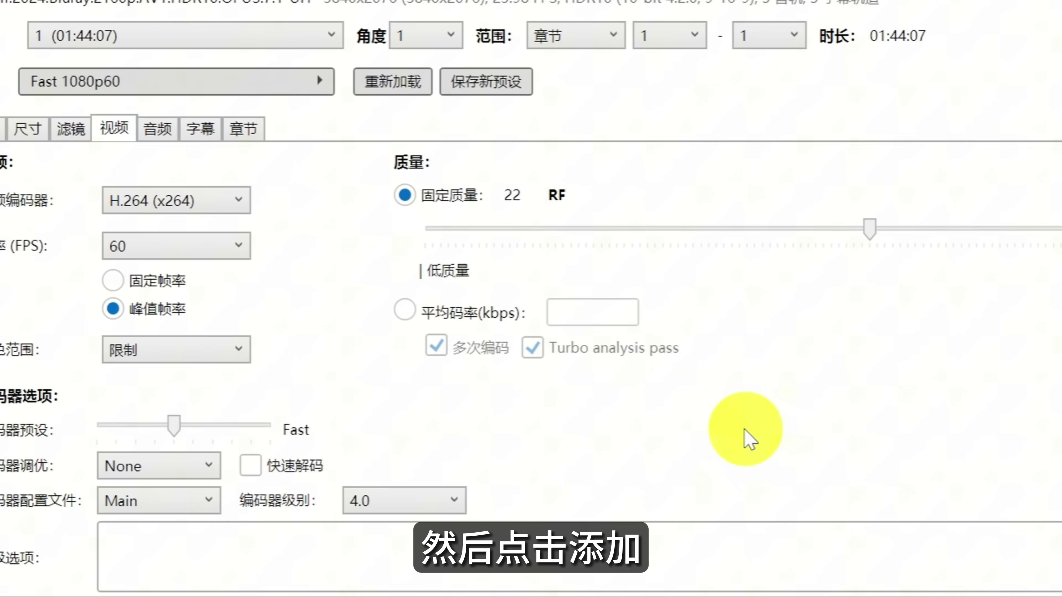
# Select the custom preset Fast 1080p60, make it the default preset, and check its default mark among the presets.
pyautogui.click(293, 87)
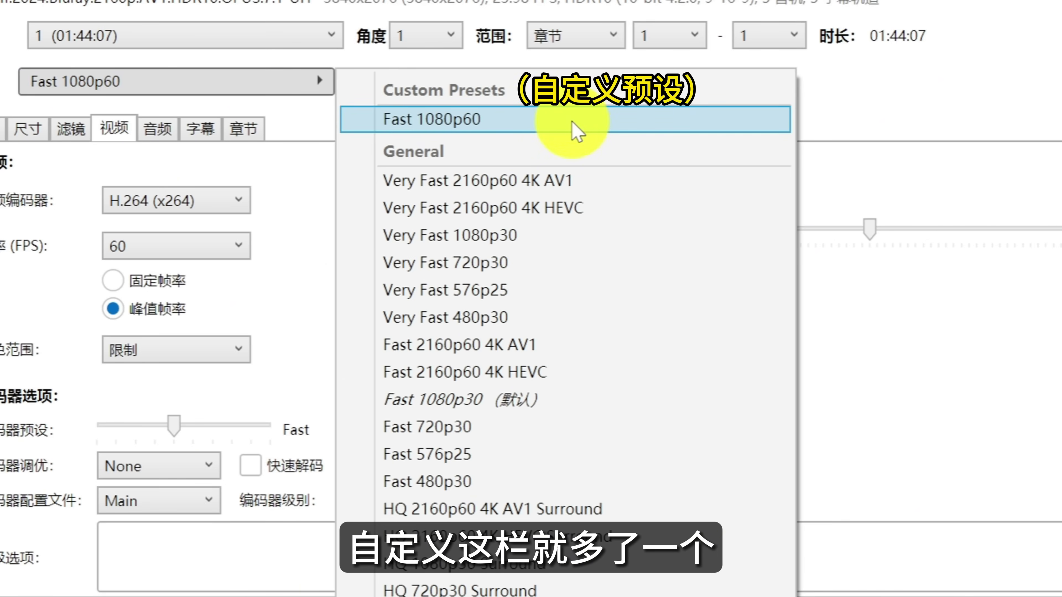
pyautogui.moveTo(577, 132)
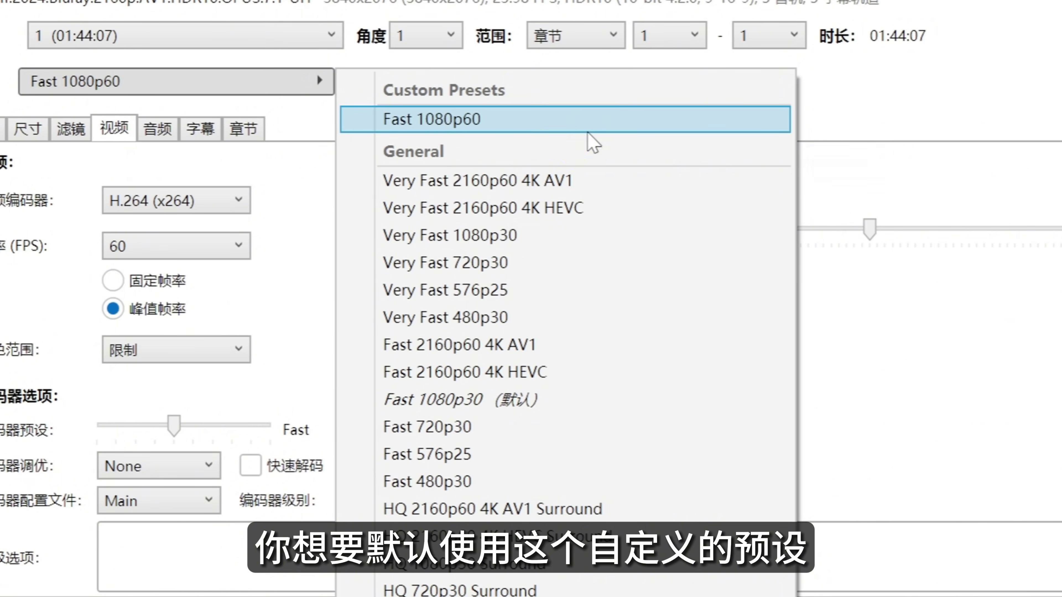
pyautogui.click(471, 119)
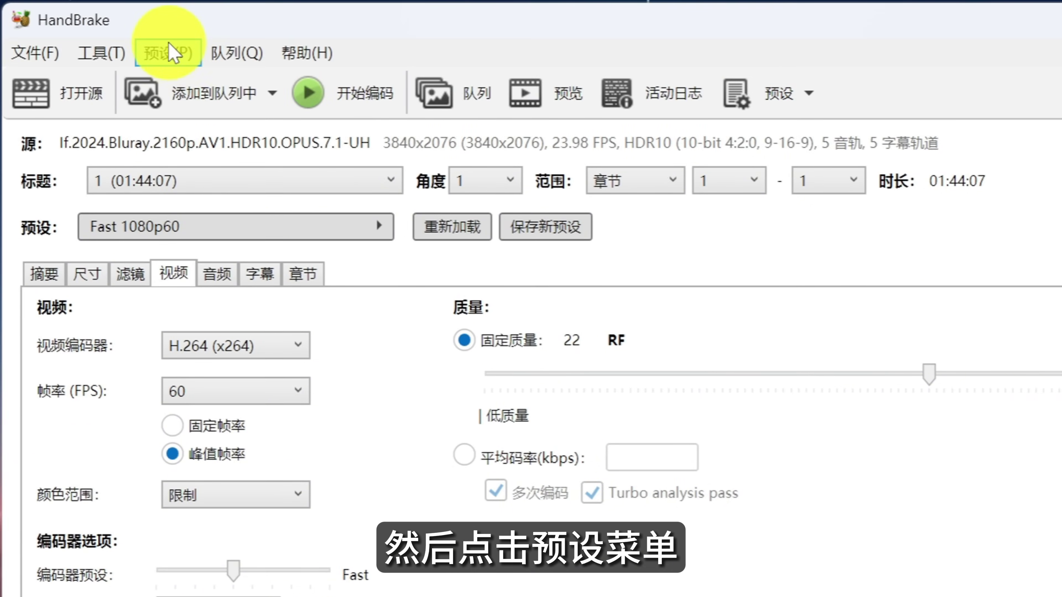
pyautogui.click(177, 51)
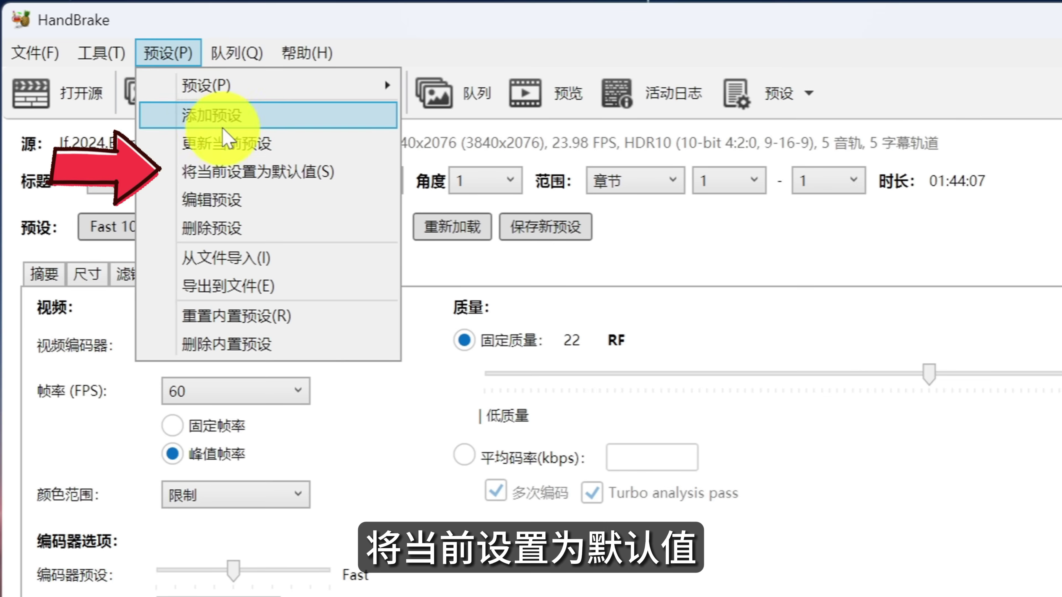
pyautogui.click(237, 172)
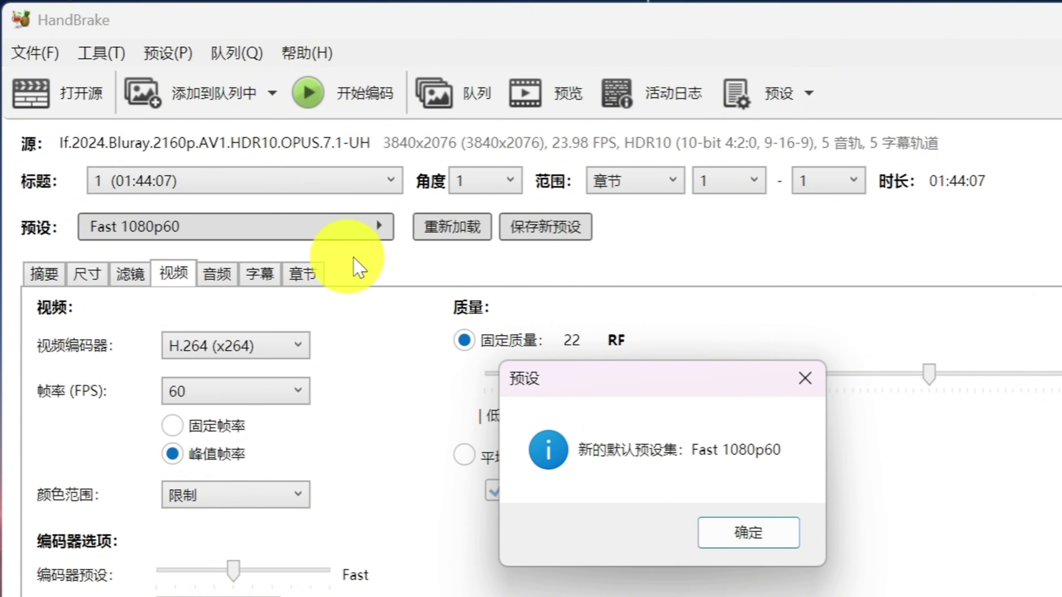
pyautogui.click(726, 540)
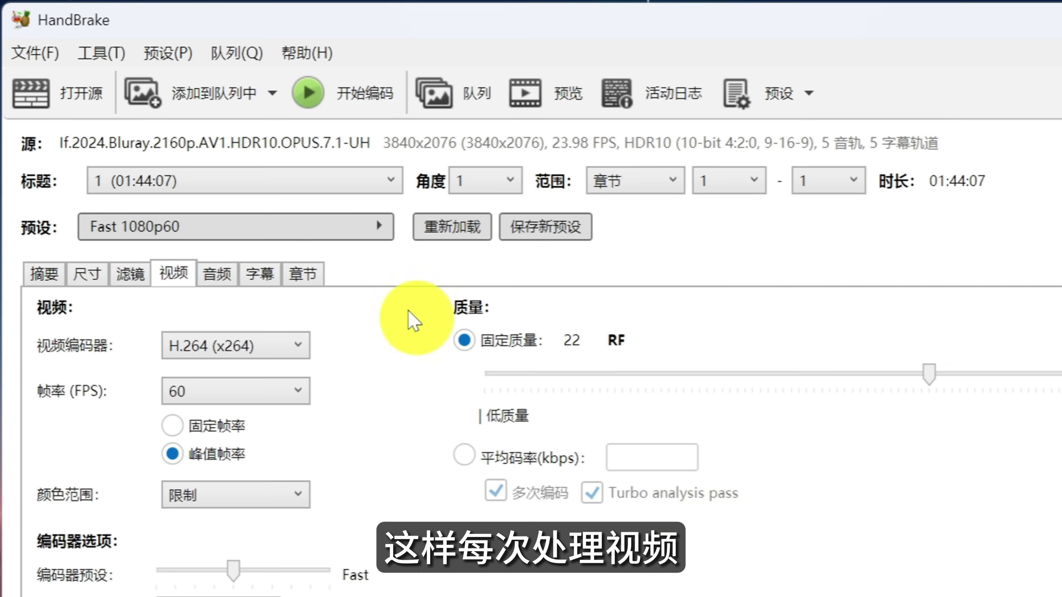
pyautogui.click(347, 228)
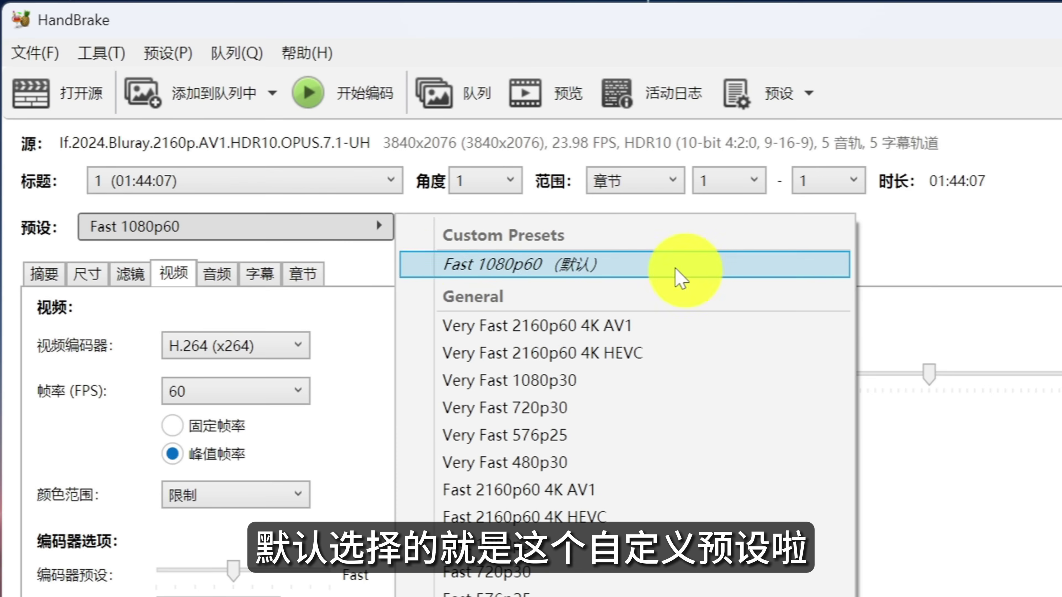